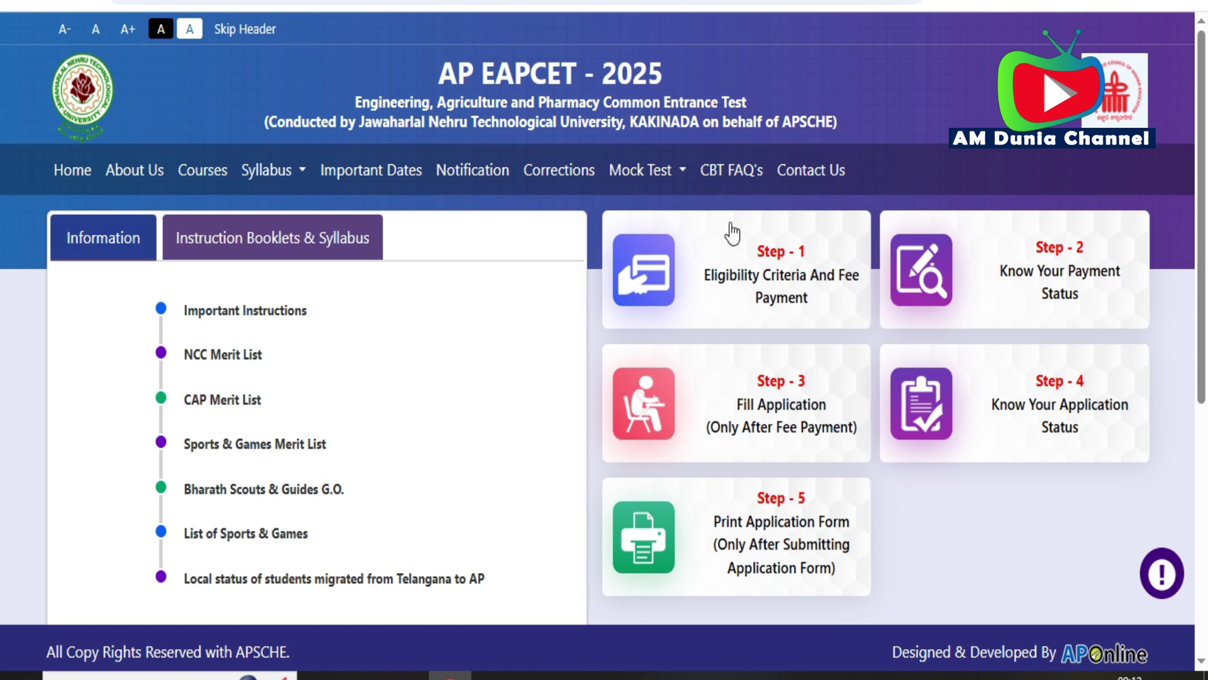
# - Open the Step 1 Eligibility Criteria and Fee Payment form and scroll down to its fields
pyautogui.click(759, 294)
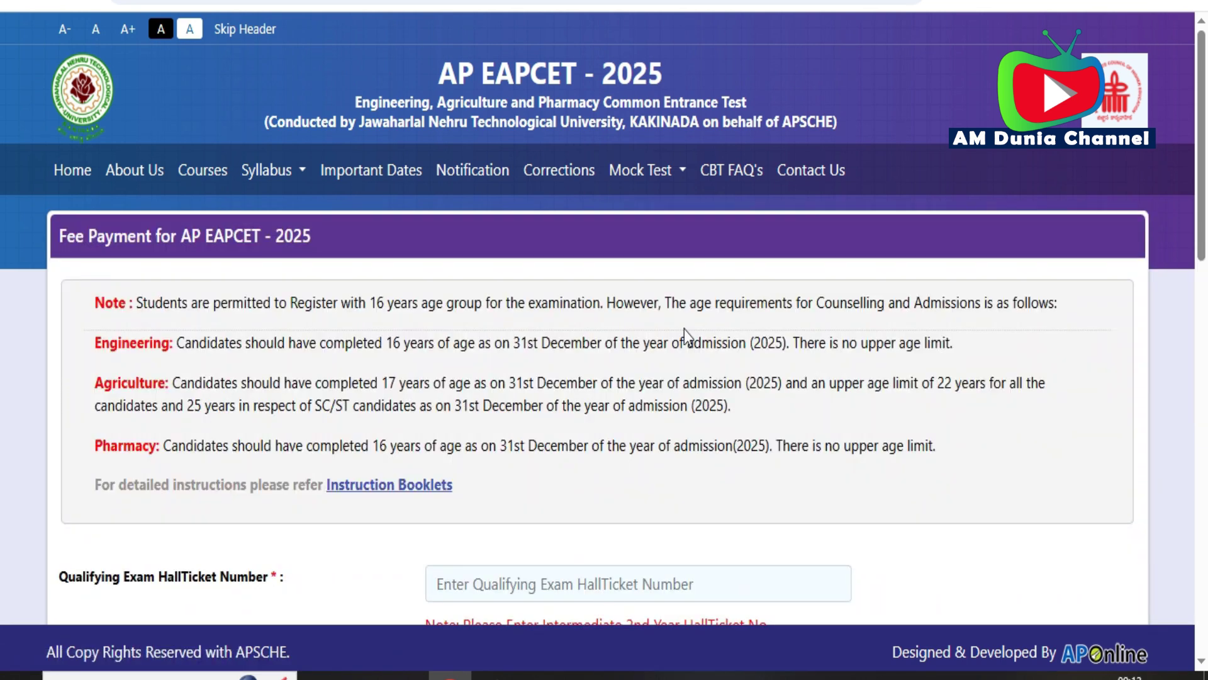
pyautogui.scroll(-1, 620, 376)
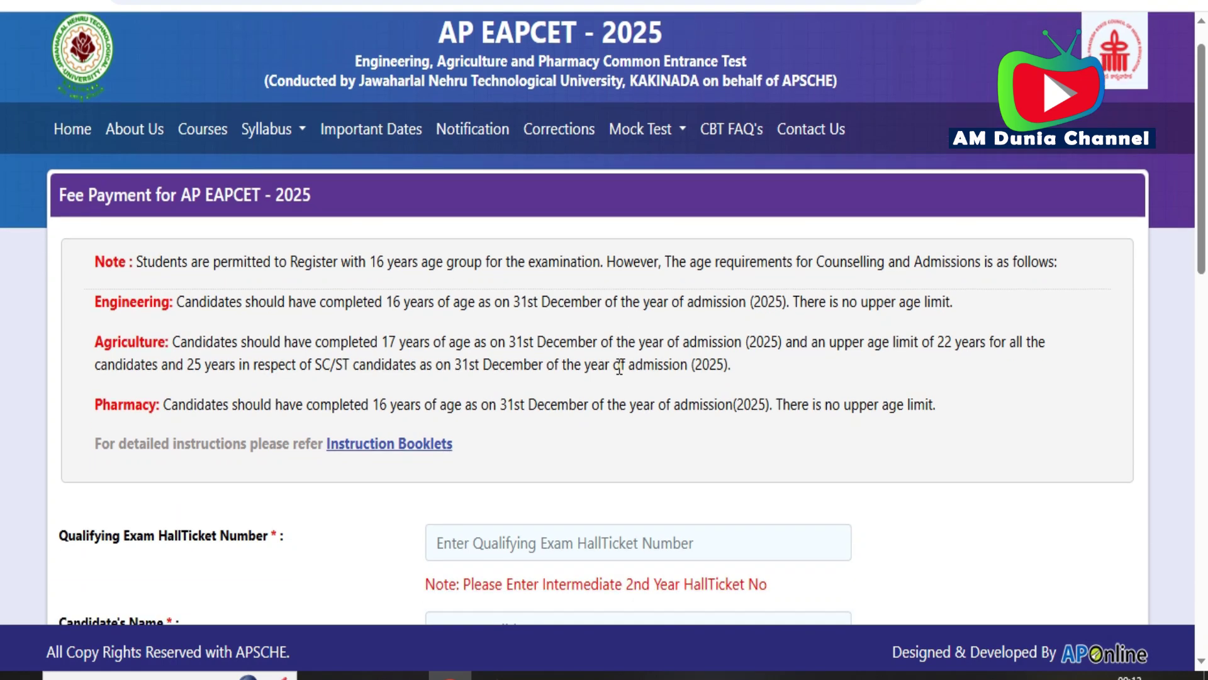
pyautogui.scroll(-1, 620, 368)
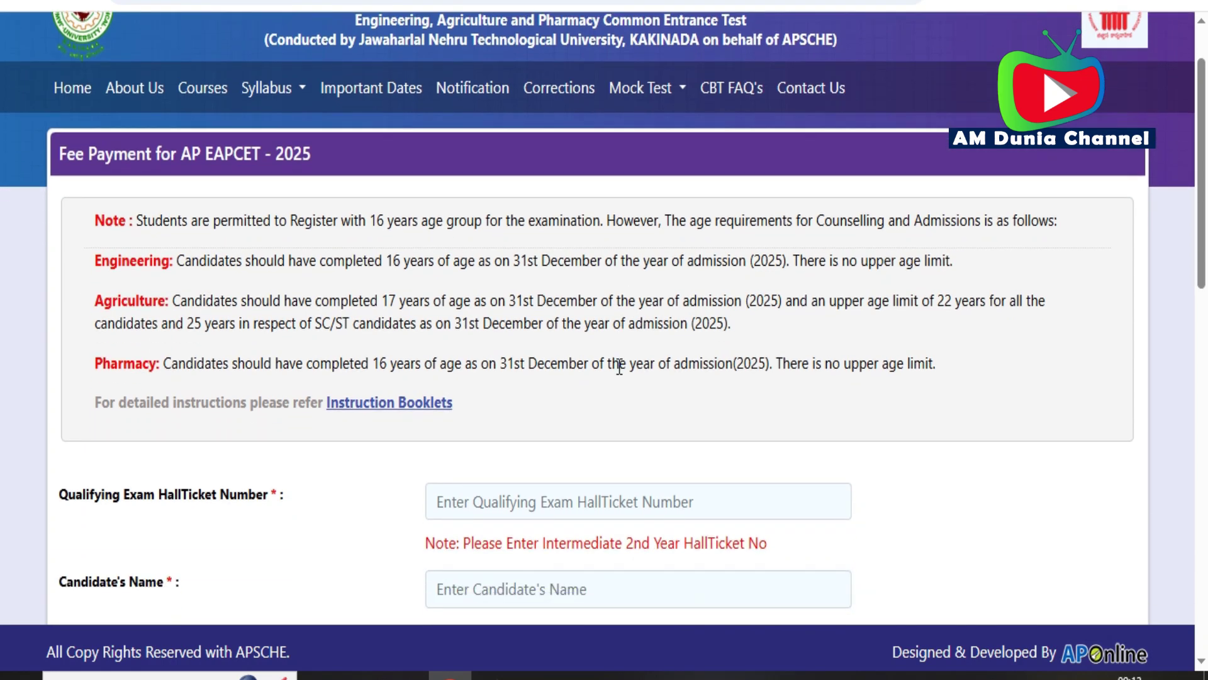
pyautogui.scroll(2, 620, 366)
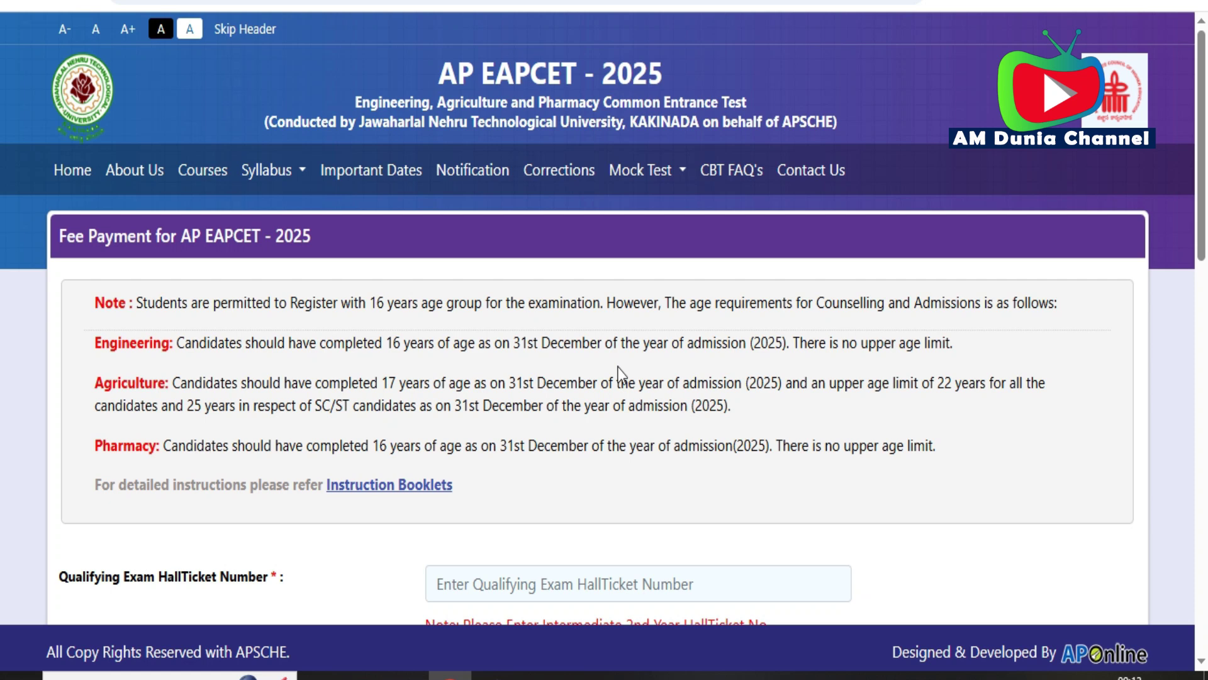
pyautogui.scroll(-3, 619, 371)
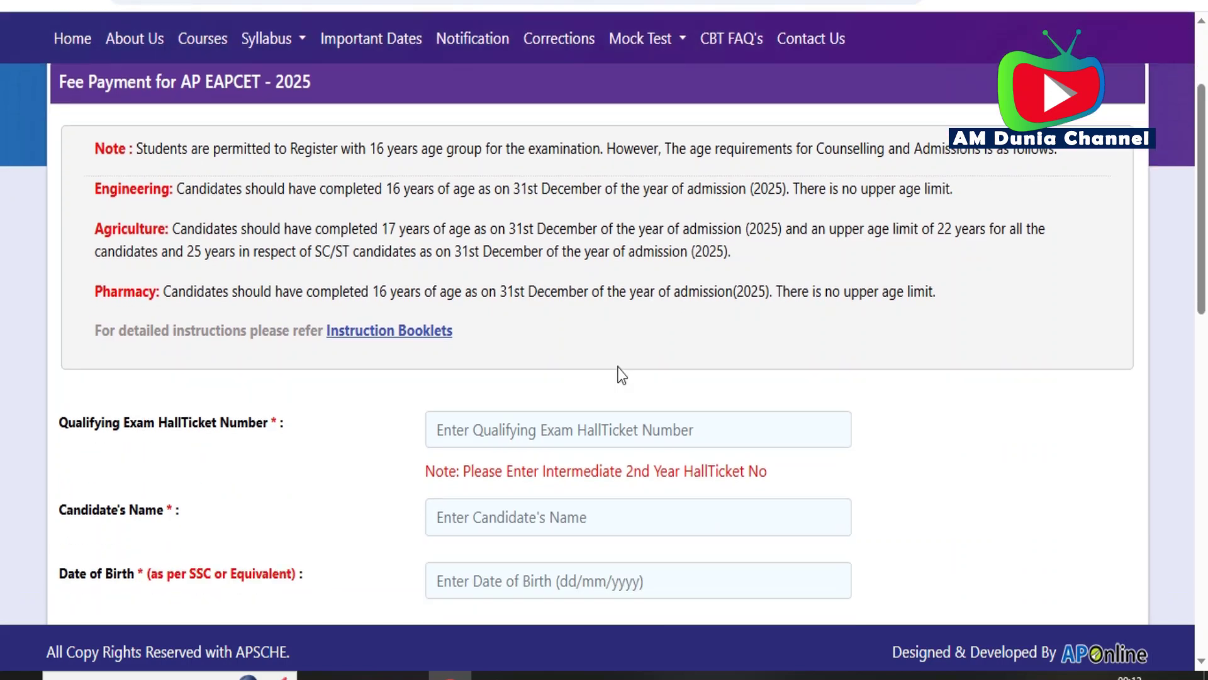
pyautogui.scroll(-1, 619, 366)
# - Enter the qualifying exam hall ticket number and the candidate's name
pyautogui.click(517, 300)
pyautogui.write('2')
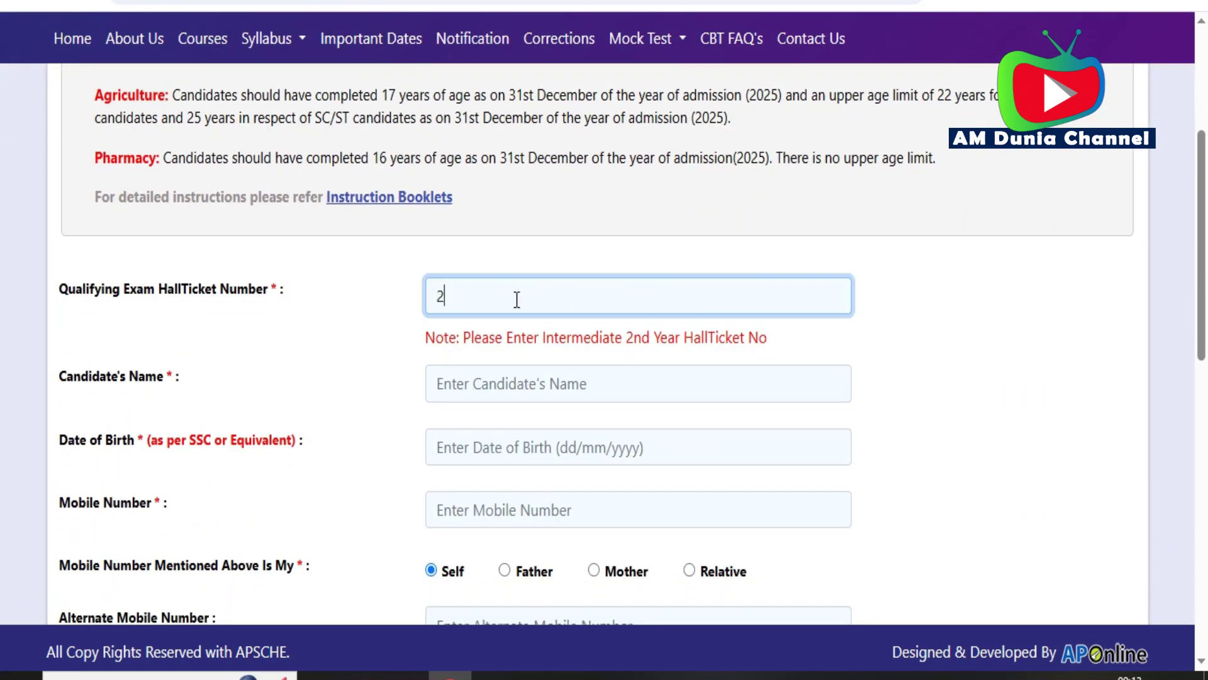
pyautogui.write('86')
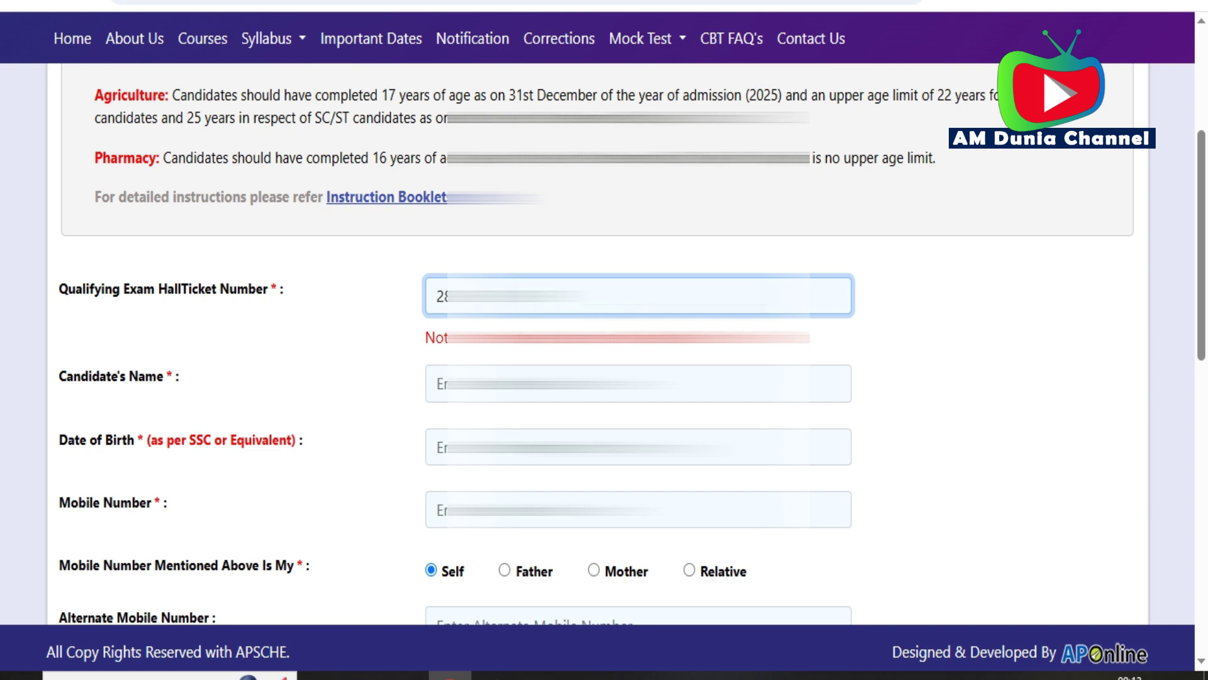
pyautogui.click(438, 383)
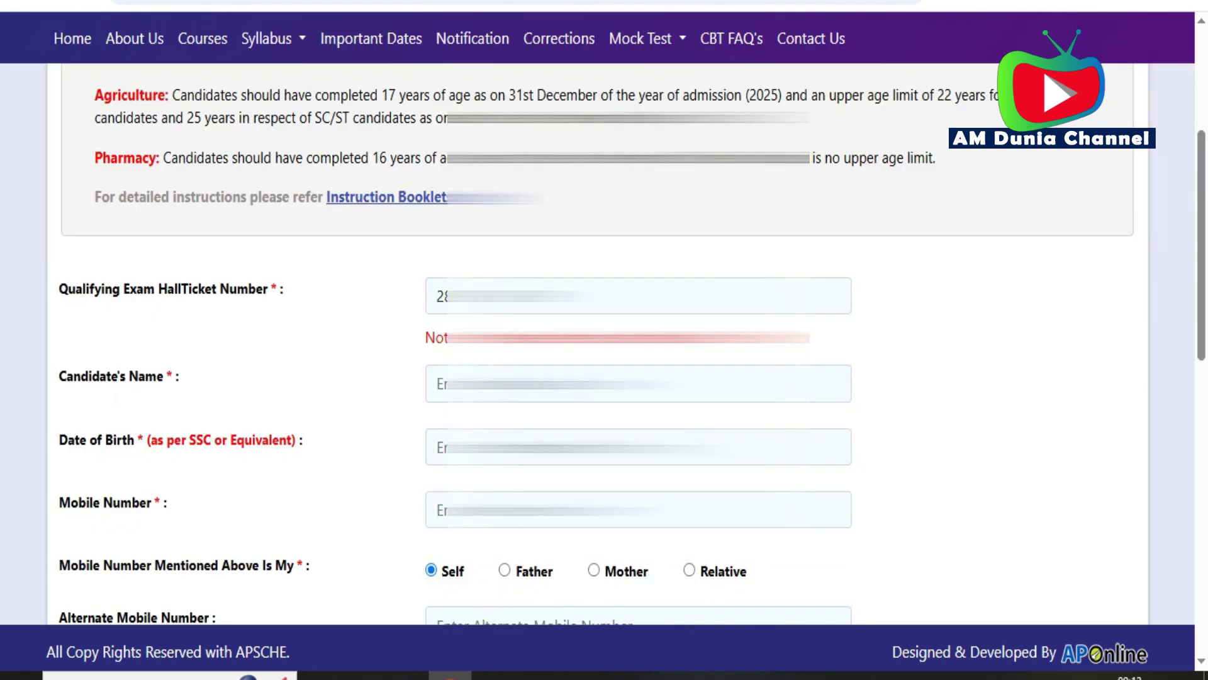
pyautogui.click(438, 383)
pyautogui.write('p')
pyautogui.press('BackSpace')
pyautogui.write('P')
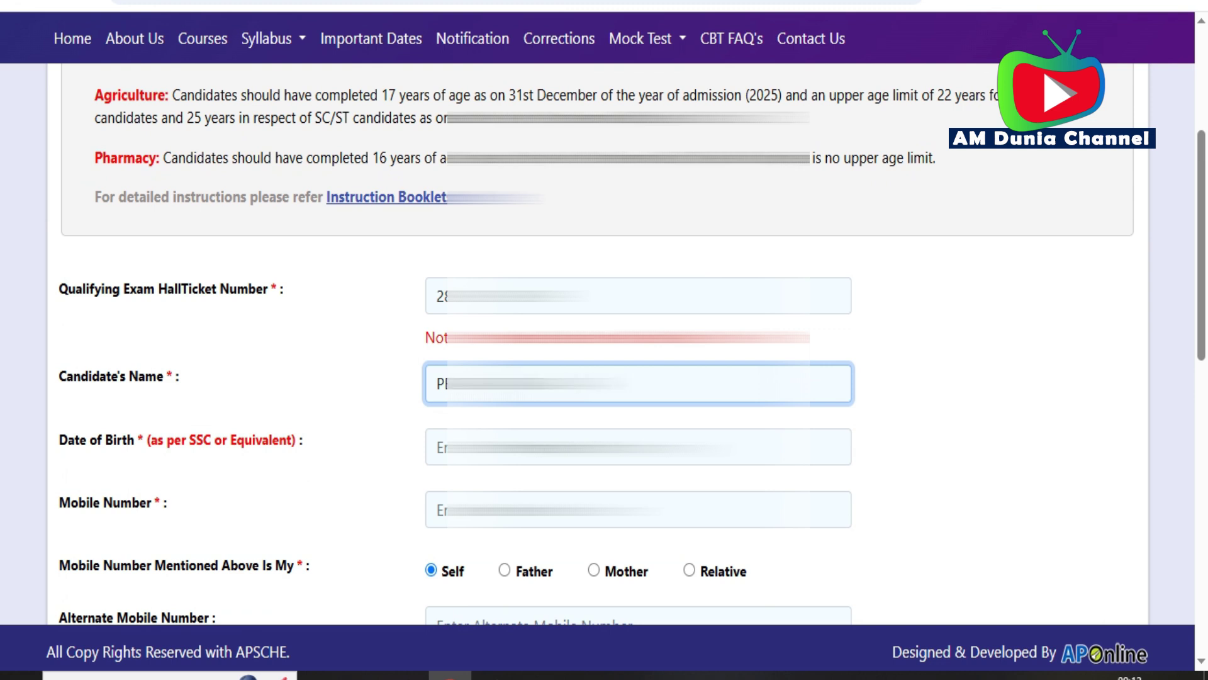
pyautogui.press('Tab')
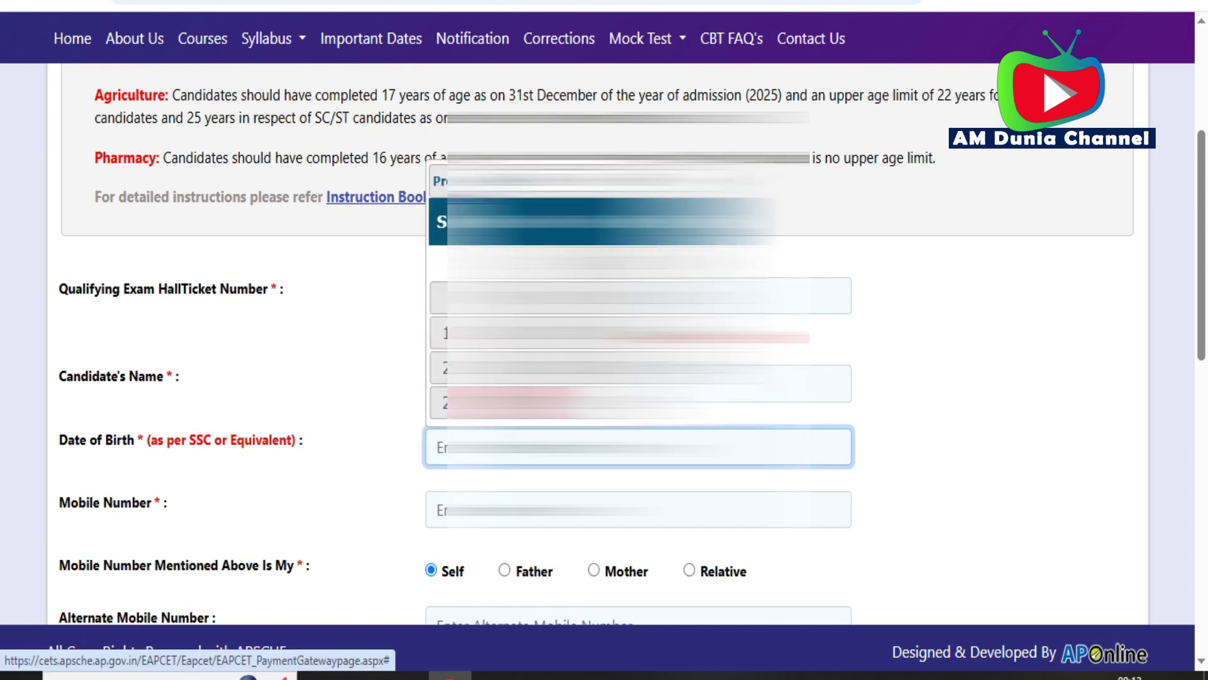
# - Pick the birth year, month and day in the Date of Birth calendar
pyautogui.click(595, 222)
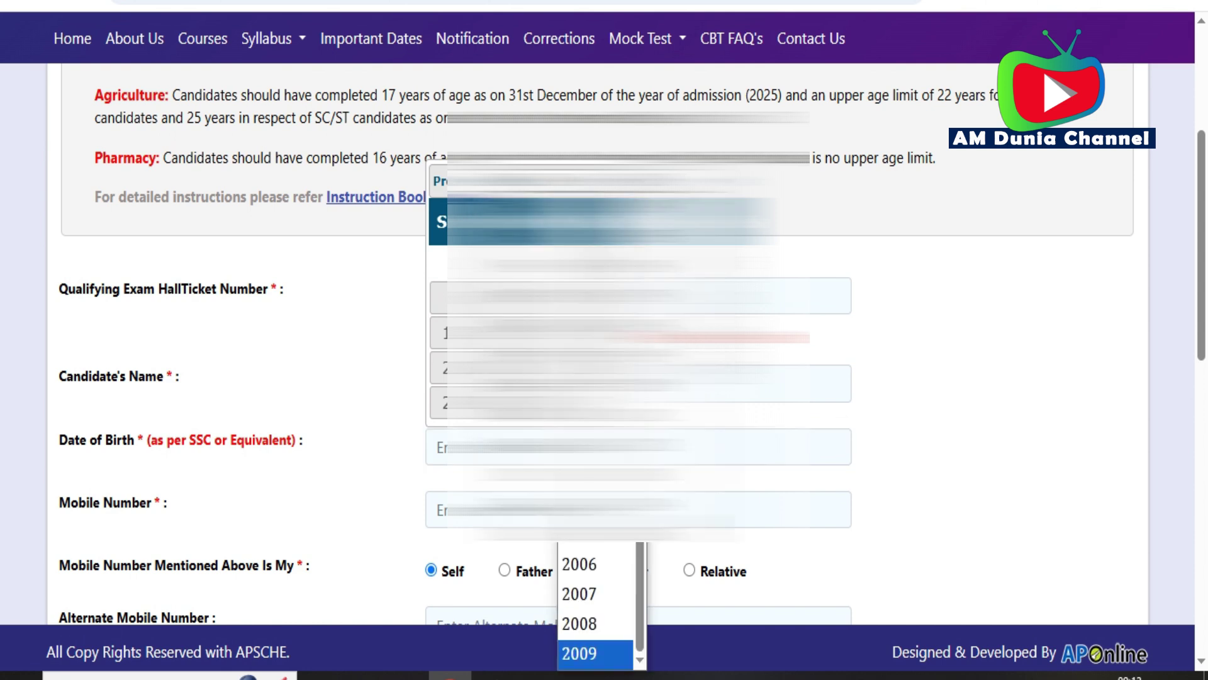
pyautogui.click(582, 603)
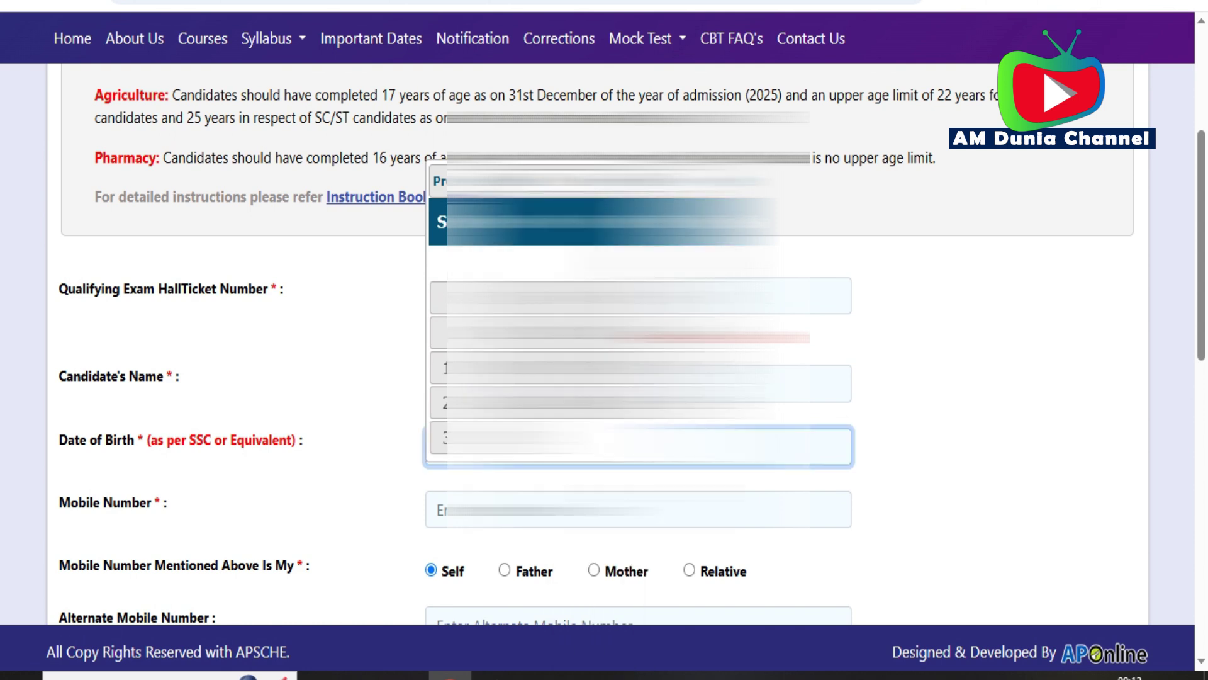
pyautogui.click(504, 221)
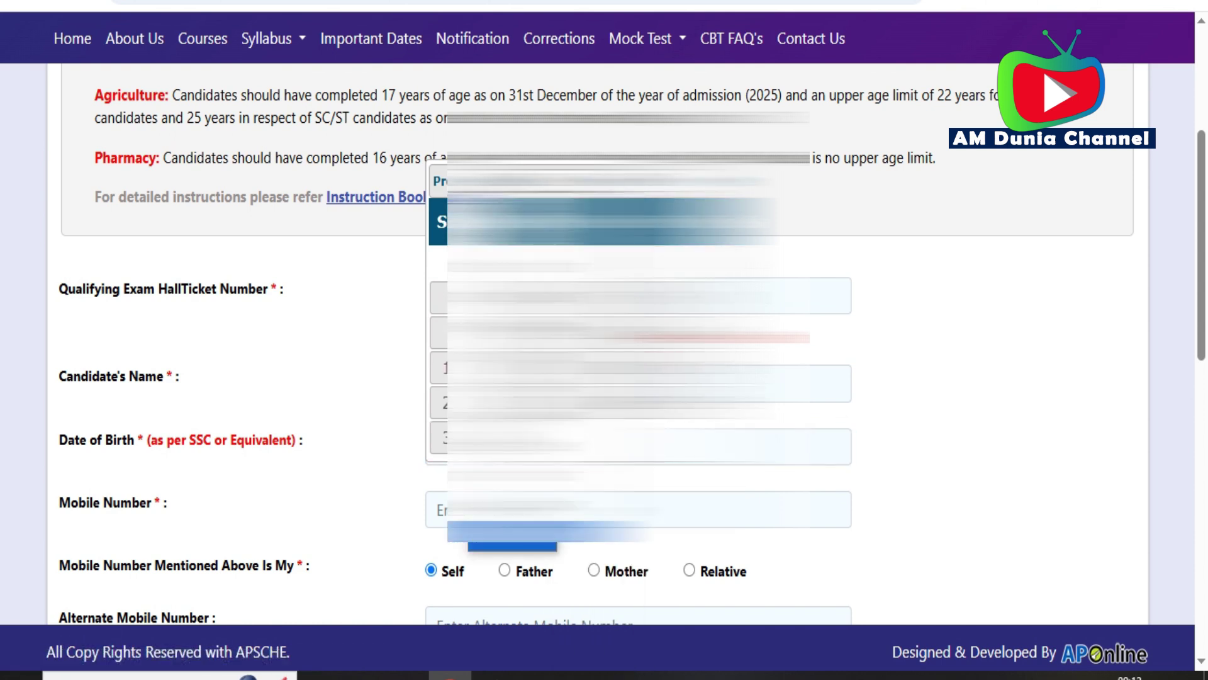
pyautogui.click(535, 383)
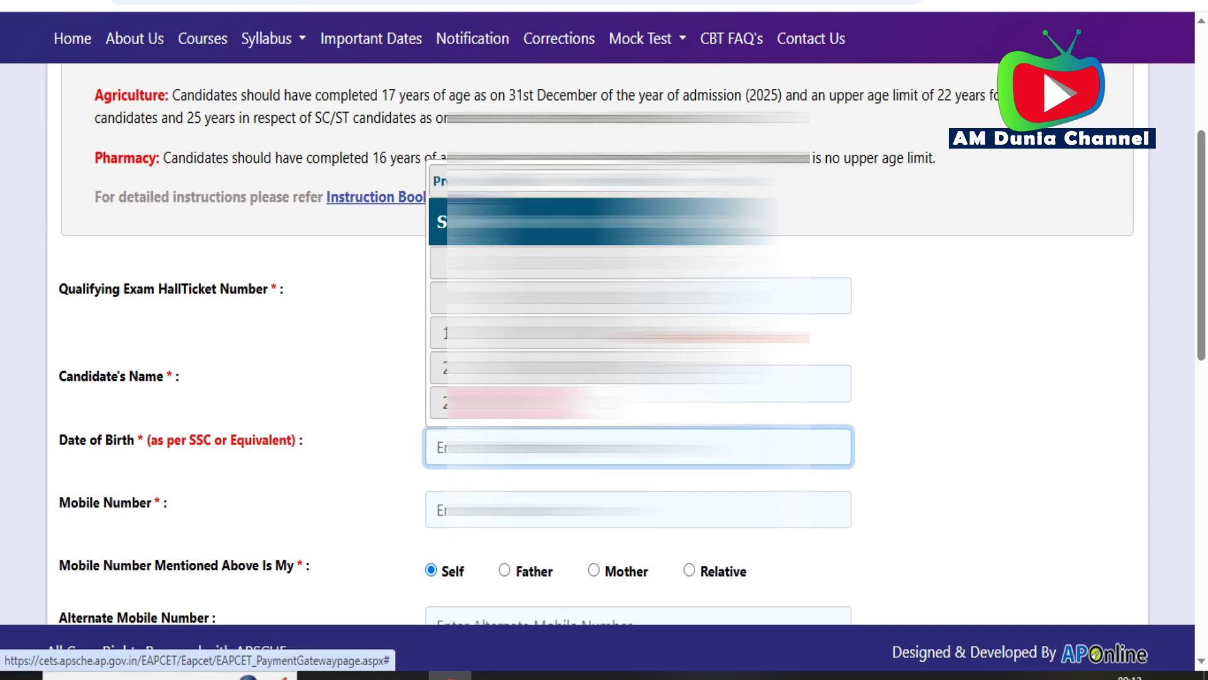
pyautogui.click(629, 403)
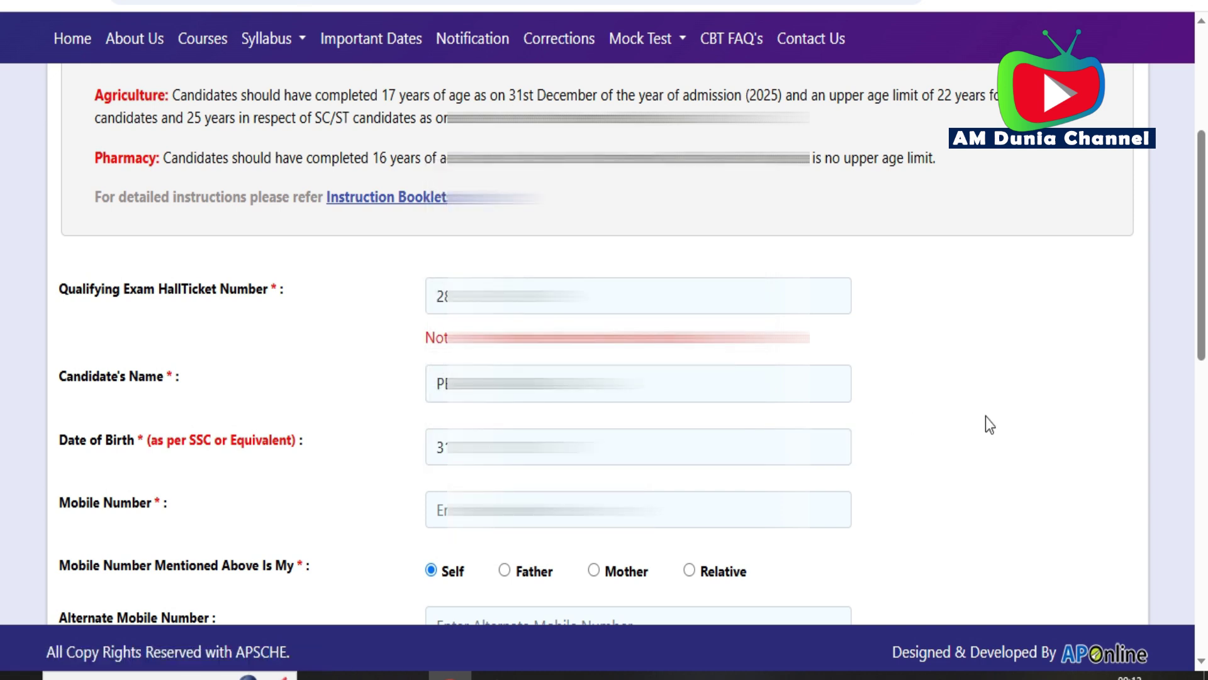
pyautogui.scroll(-3, 986, 416)
# - Fill in the candidate's mobile number and e-mail address
pyautogui.click(566, 304)
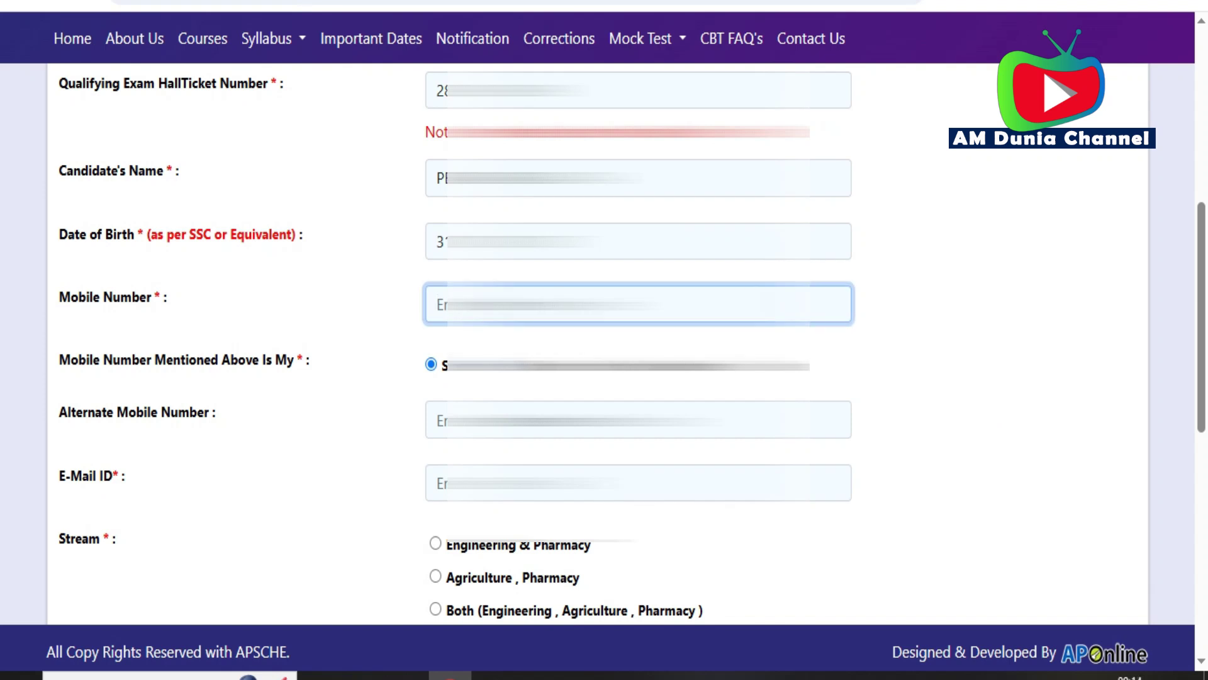
pyautogui.write('94')
pyautogui.click(972, 300)
pyautogui.scroll(-1, 972, 300)
pyautogui.click(566, 400)
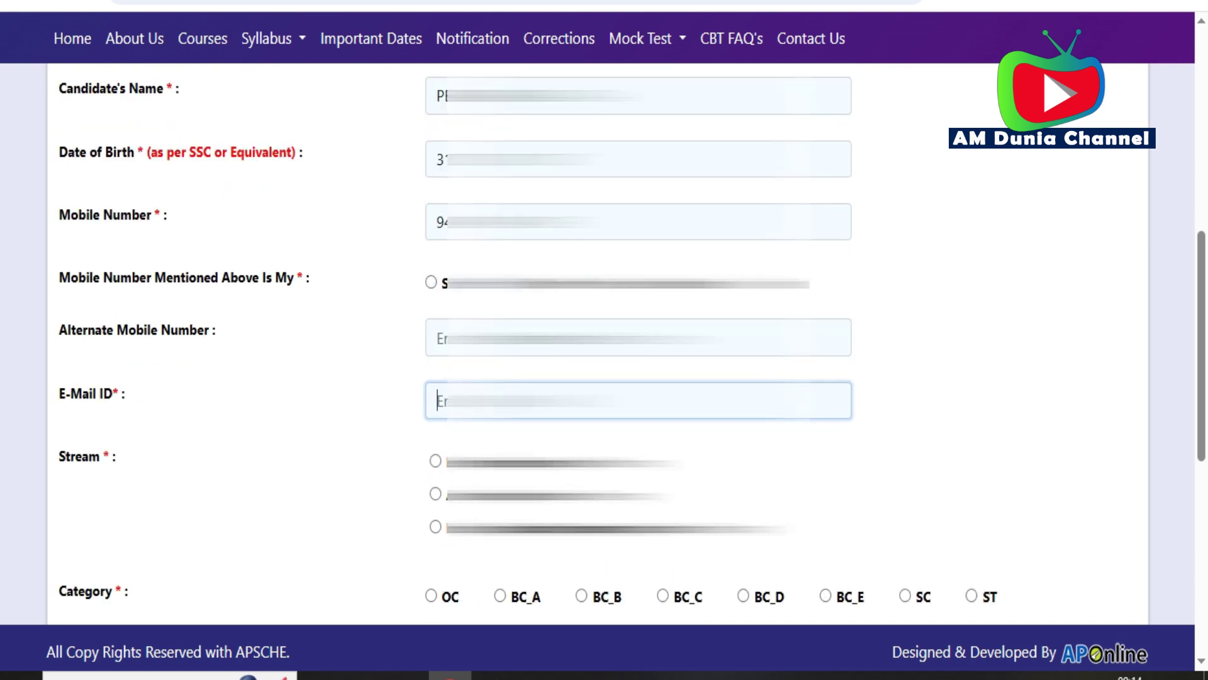
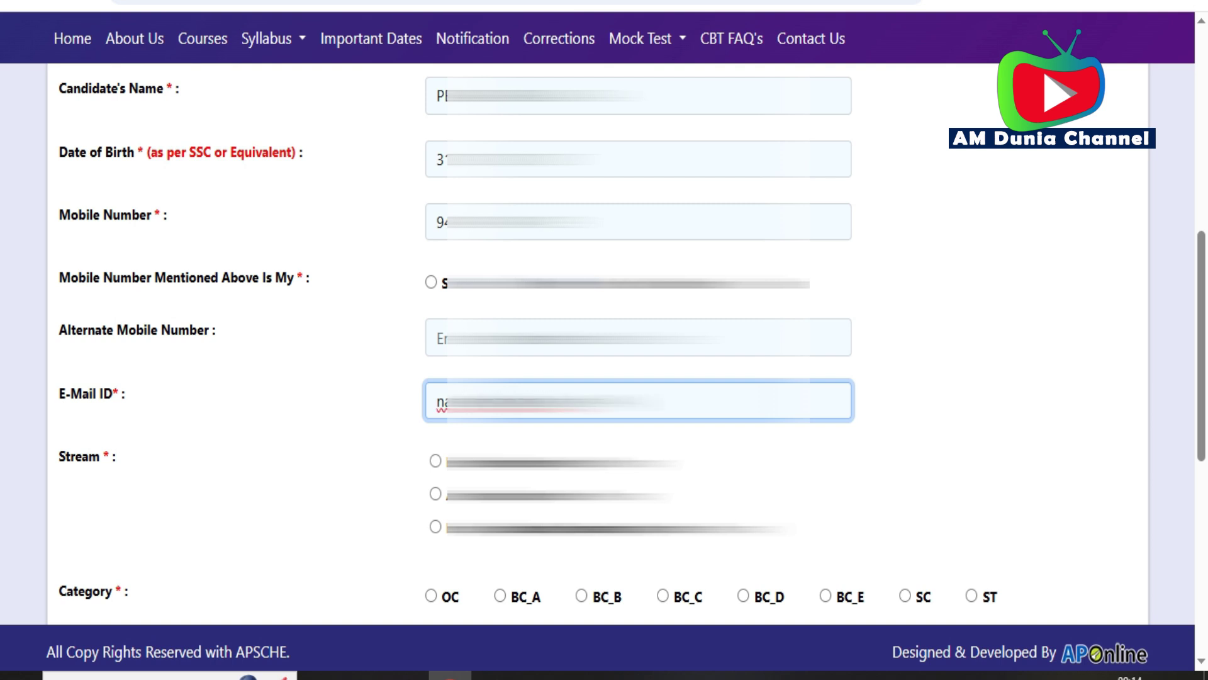
pyautogui.click(972, 289)
pyautogui.scroll(-3, 972, 289)
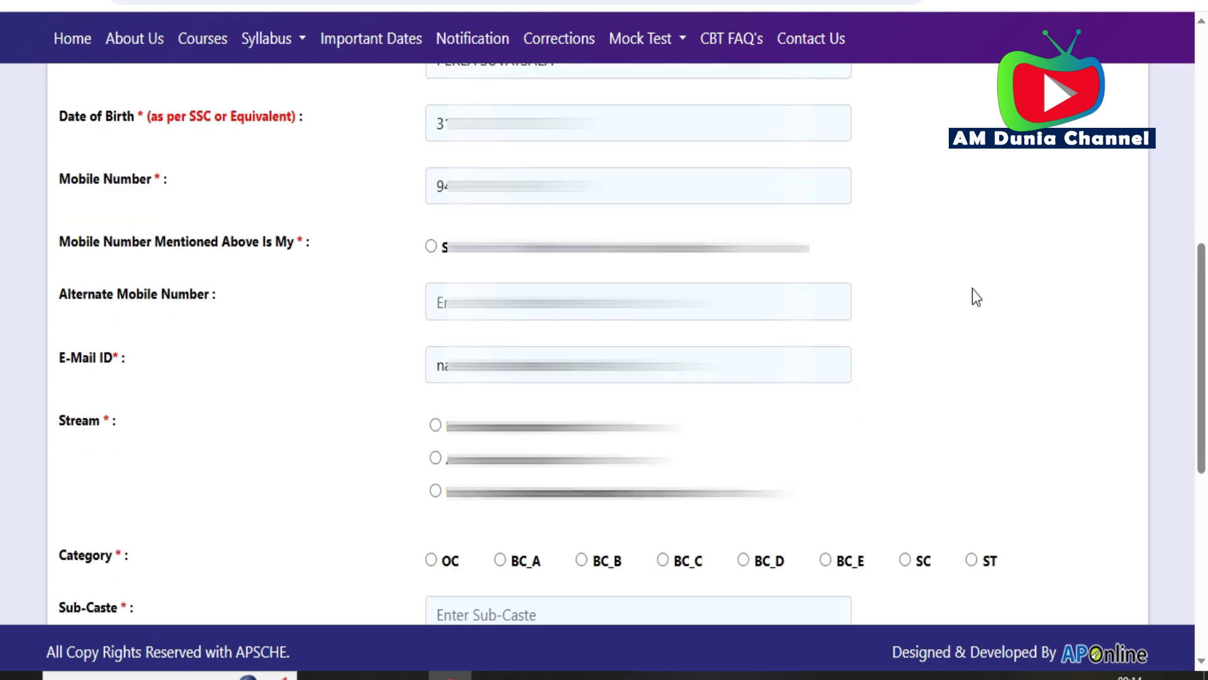
# - Choose the Engineering & Pharmacy stream, paste the sub-caste and select OC category
pyautogui.click(436, 296)
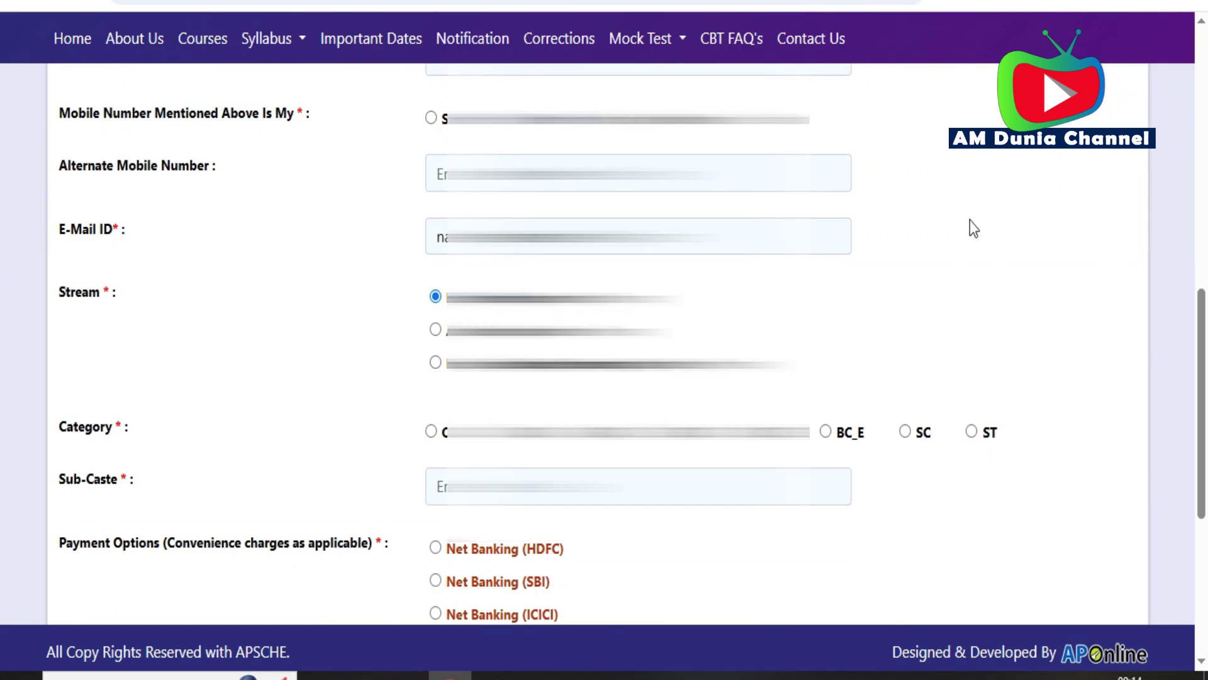
pyautogui.scroll(-2, 977, 513)
pyautogui.press('Tab')
pyautogui.hotkey('ctrl', 'v')
pyautogui.click(831, 497)
pyautogui.scroll(-3, 831, 497)
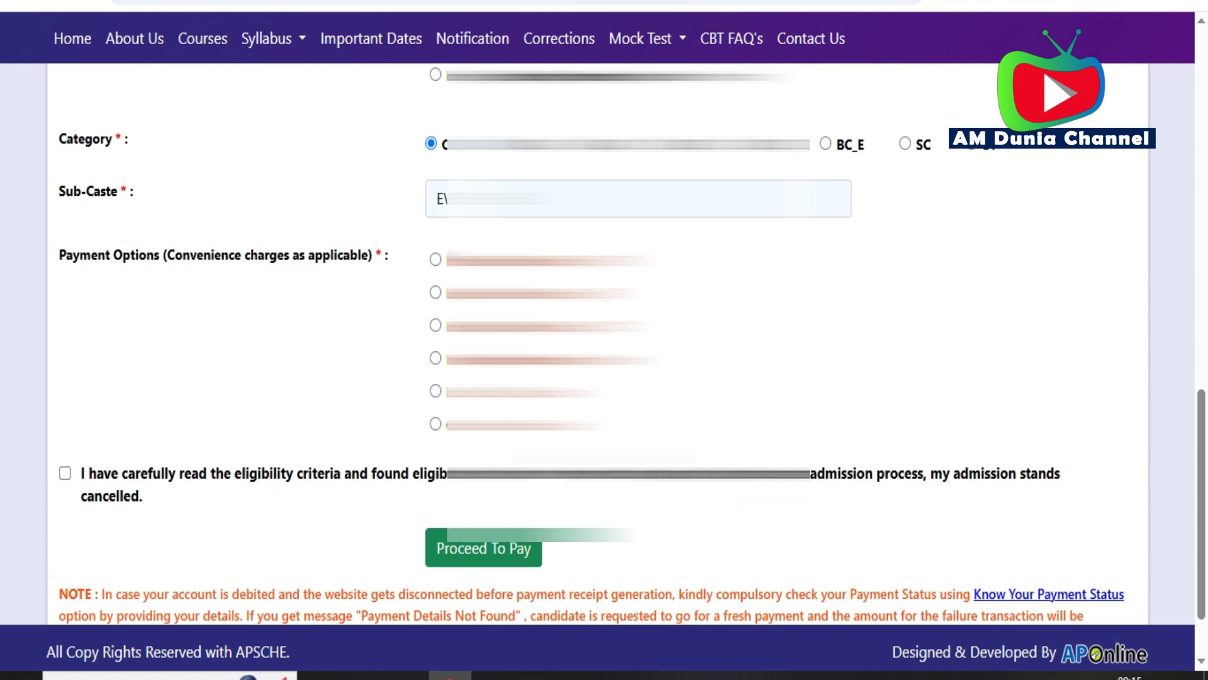
# - Select Debit Card payment and tick the eligibility declaration
pyautogui.click(436, 391)
pyautogui.click(670, 545)
pyautogui.scroll(2, 729, 548)
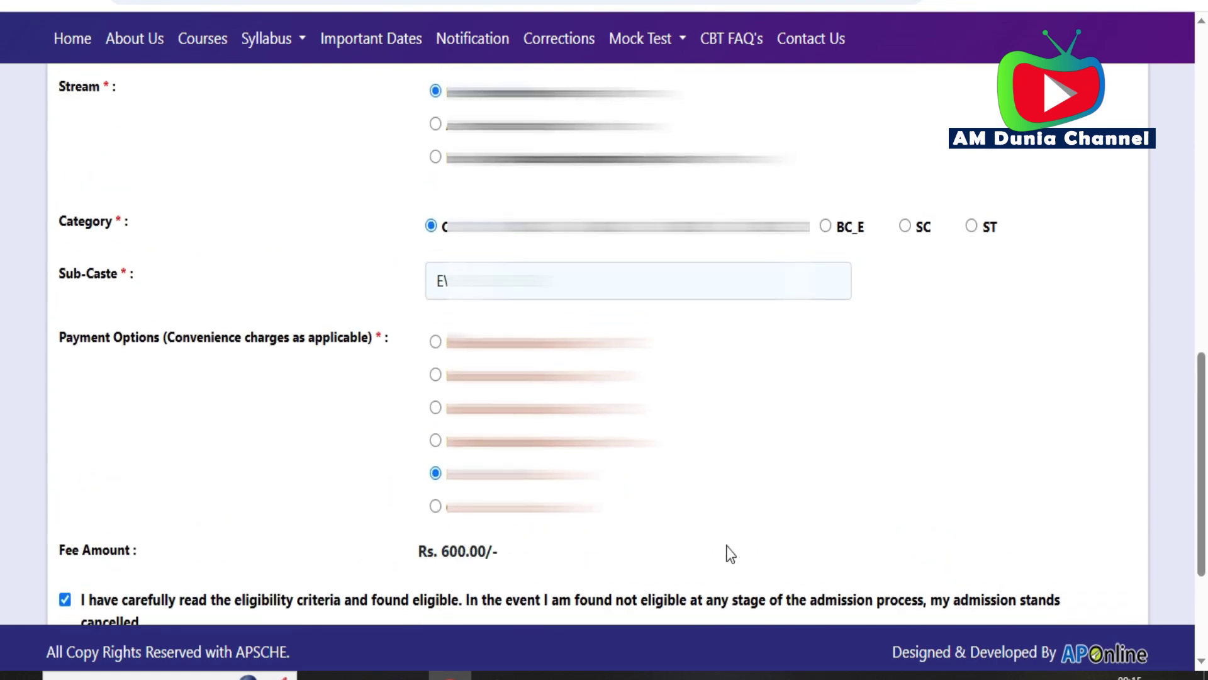
pyautogui.scroll(10, 728, 546)
pyautogui.scroll(-3, 727, 546)
pyautogui.scroll(-6, 726, 546)
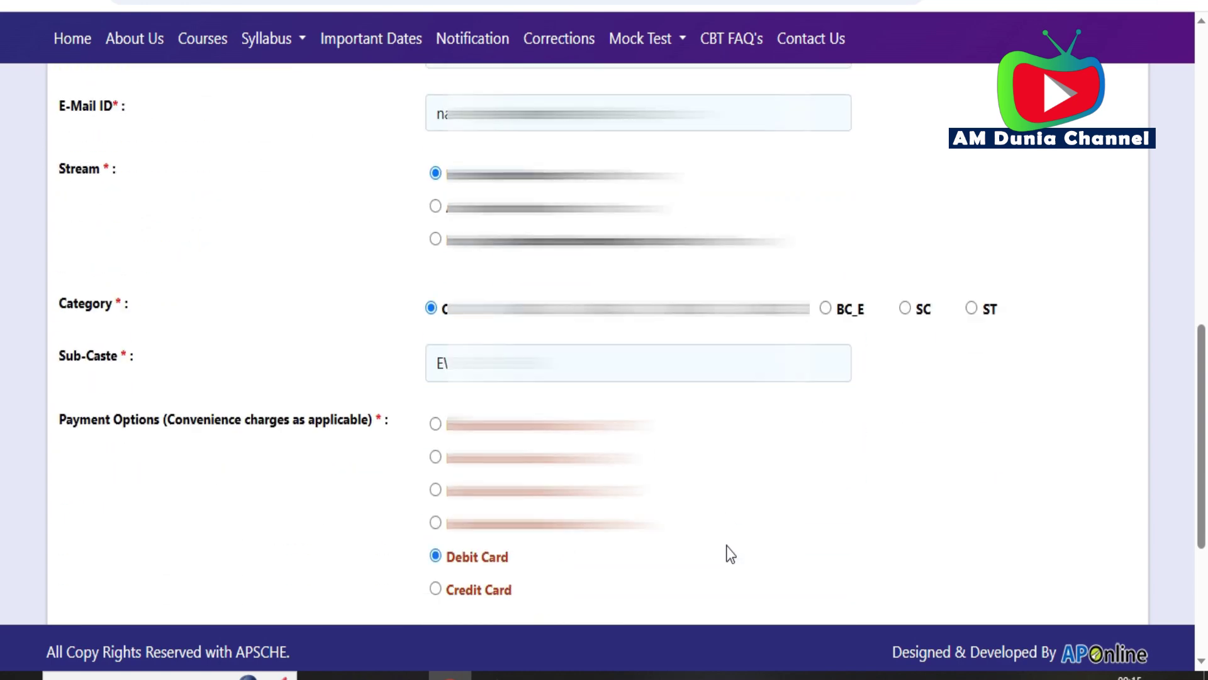
pyautogui.scroll(-3, 726, 545)
# - Proceed to pay the application fee of 617.70 via the APTOnline card gateway
pyautogui.click(499, 548)
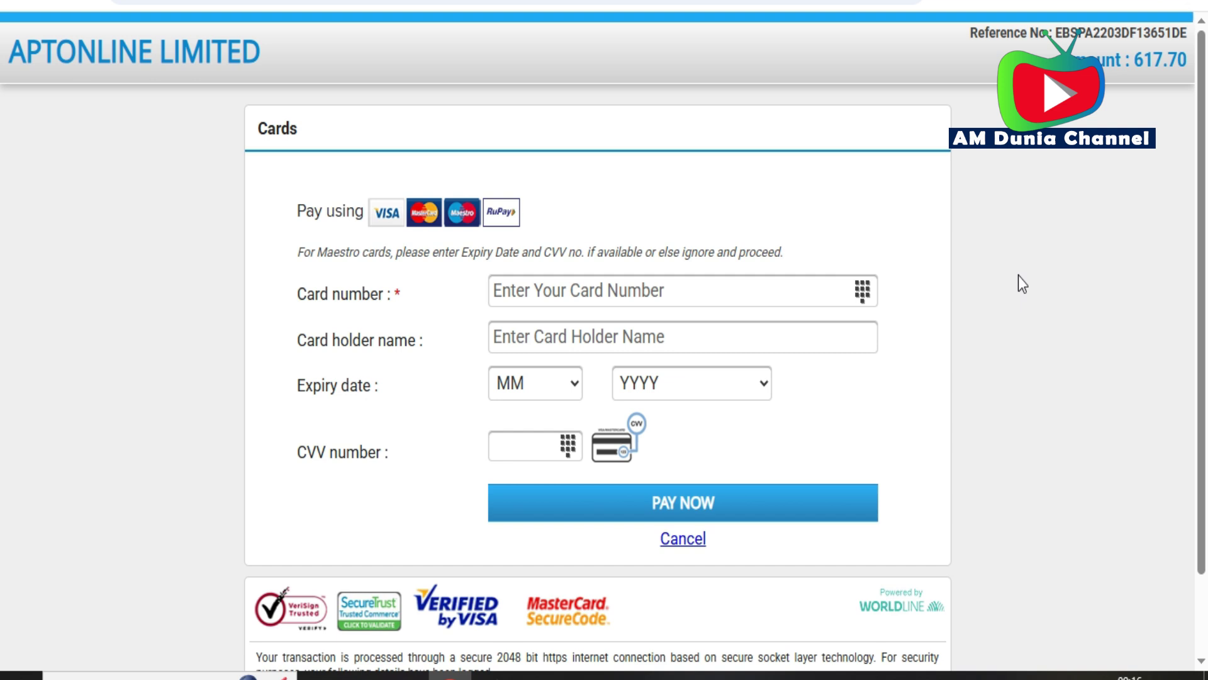
# - Scroll through the page to review the payment and application details
pyautogui.scroll(-1, 1018, 275)
pyautogui.scroll(1, 1019, 275)
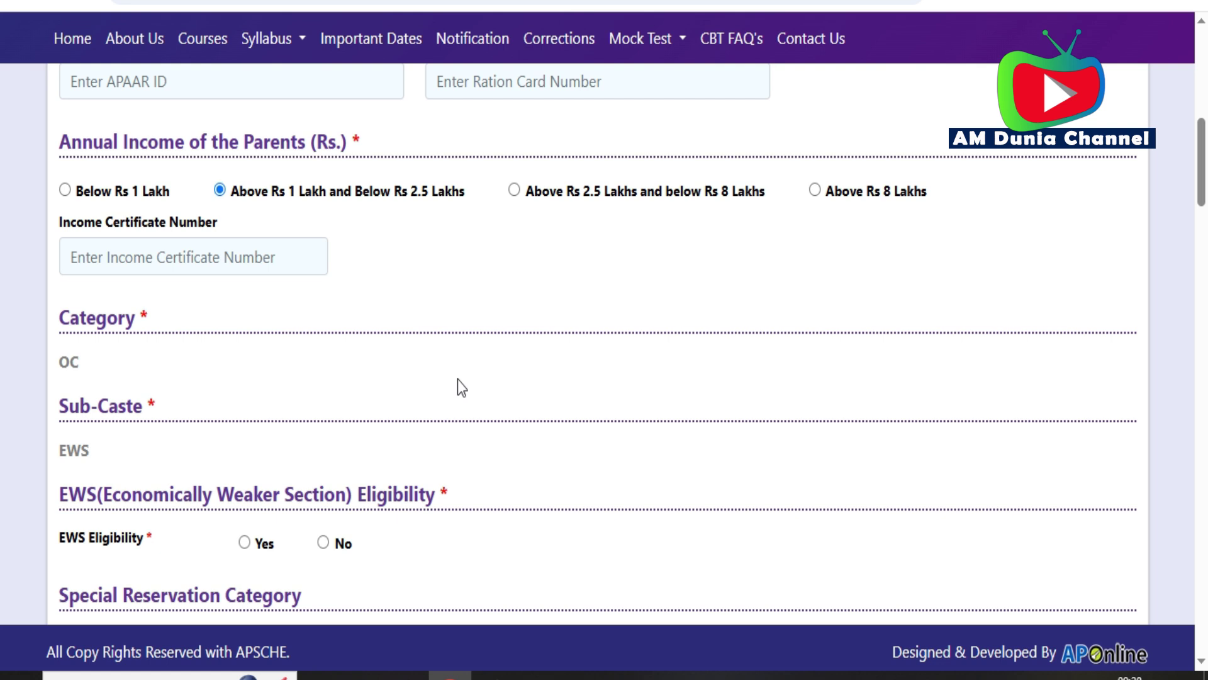
# - Mark EWS Eligibility as Yes and place the cursor in the EWS Certificate Number field
pyautogui.scroll(-2, 462, 387)
pyautogui.scroll(1, 459, 386)
pyautogui.scroll(-2, 459, 386)
pyautogui.click(244, 336)
pyautogui.click(486, 361)
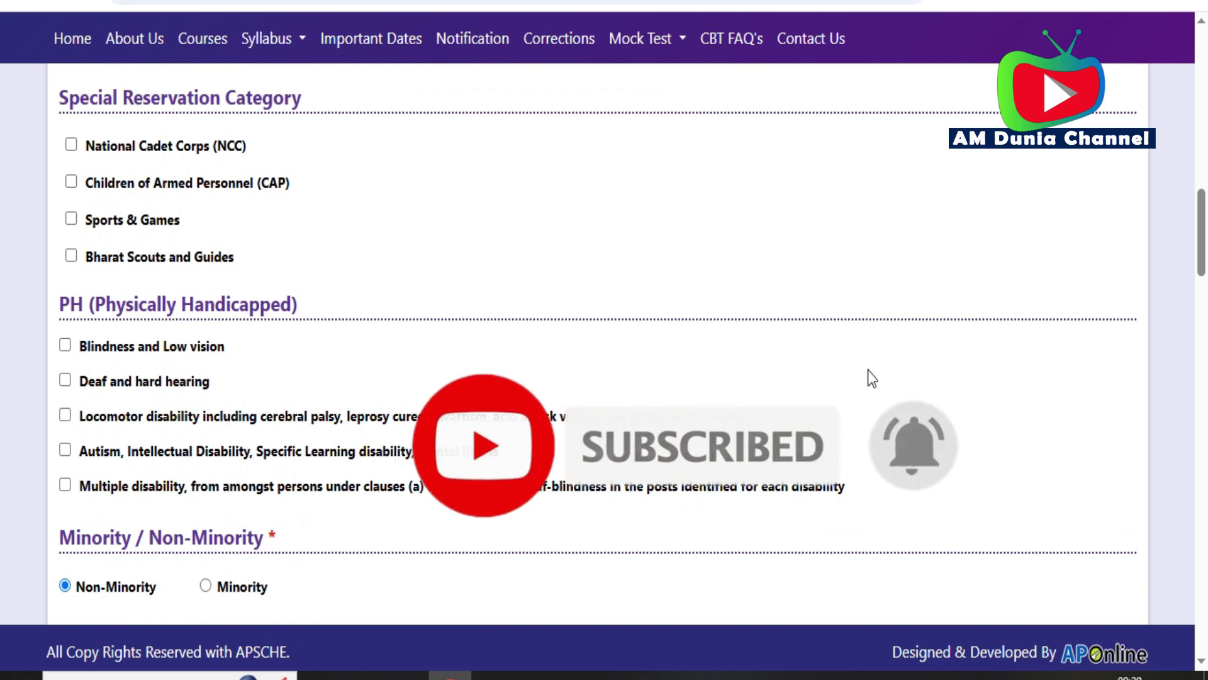
# - Scroll back and forth through the form around the address and Qualifying Examination sections
pyautogui.scroll(2, 868, 371)
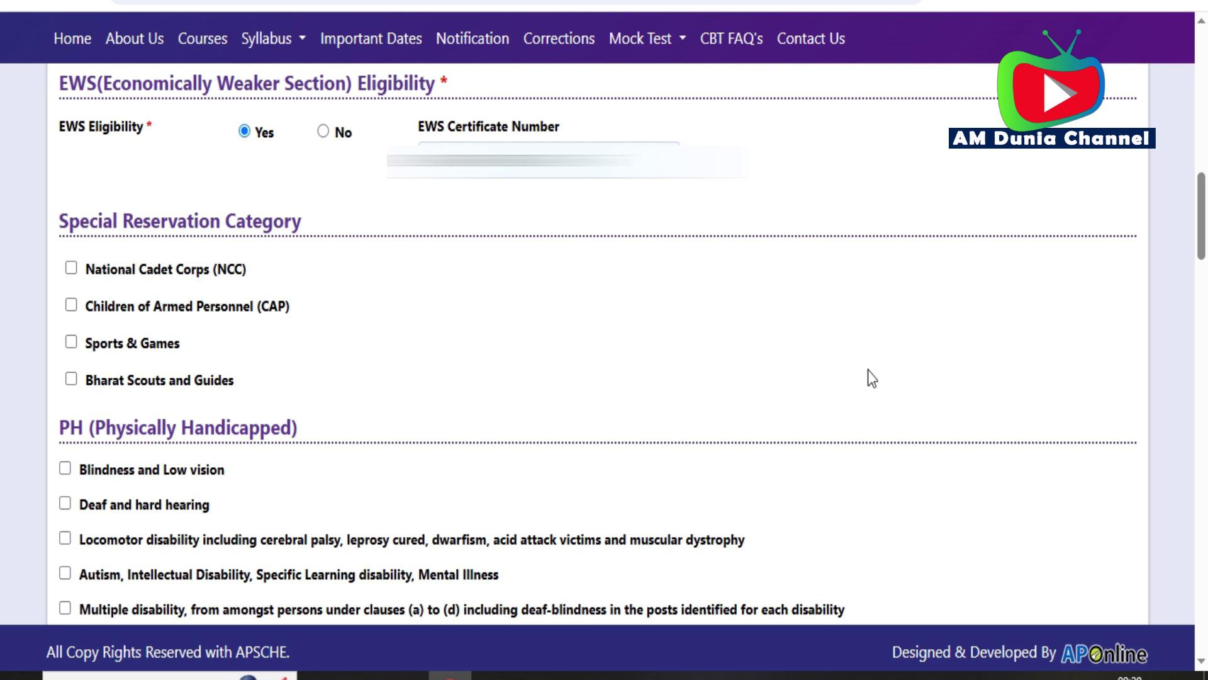
pyautogui.scroll(-8, 867, 370)
pyautogui.scroll(-1, 130, 254)
pyautogui.scroll(1, 130, 254)
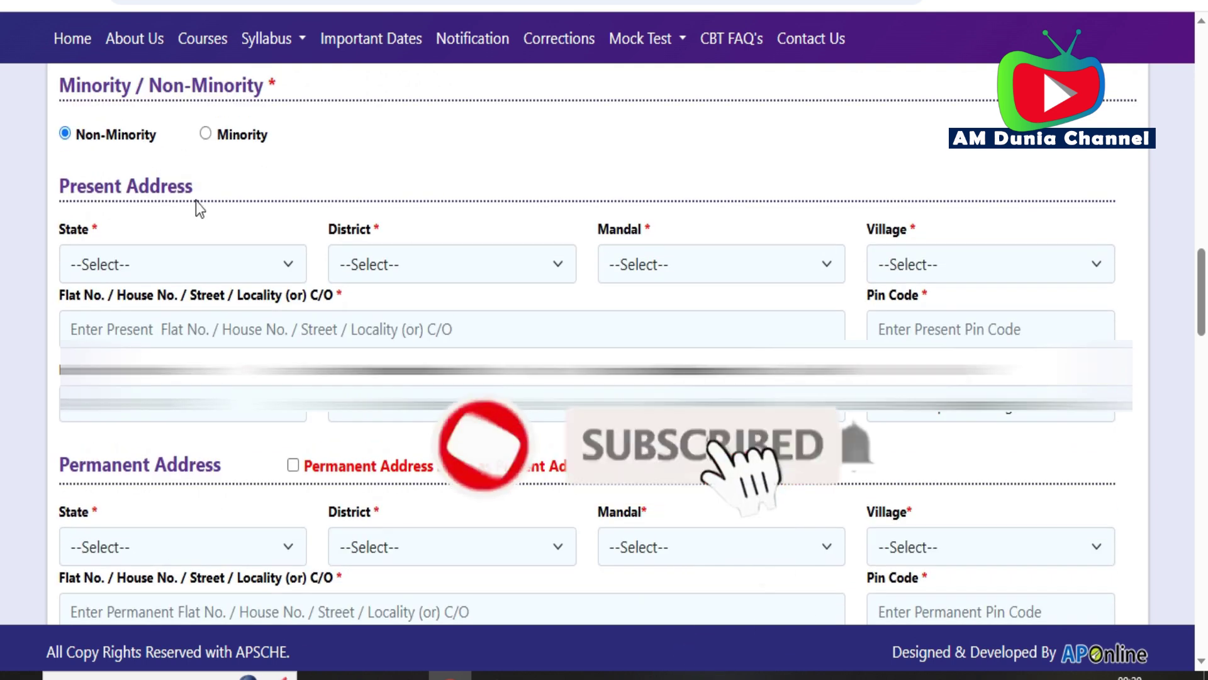
pyautogui.scroll(-1, 194, 202)
pyautogui.scroll(1, 195, 202)
pyautogui.scroll(-1, 124, 252)
pyautogui.scroll(1, 124, 252)
pyautogui.scroll(-1, 197, 208)
pyautogui.scroll(1, 197, 208)
pyautogui.scroll(-1, 199, 208)
pyautogui.scroll(1, 198, 208)
pyautogui.scroll(-1, 194, 204)
pyautogui.scroll(1, 195, 205)
pyautogui.scroll(-1, 126, 248)
pyautogui.scroll(1, 126, 248)
pyautogui.scroll(-1, 199, 208)
pyautogui.scroll(1, 198, 207)
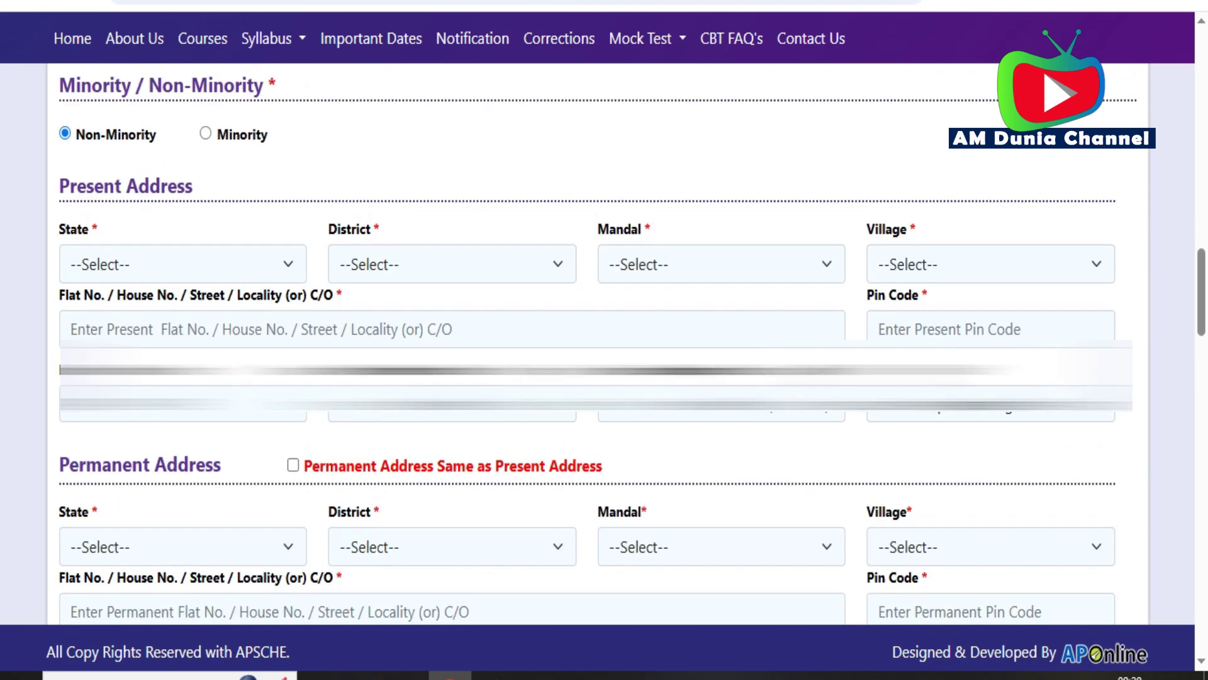
pyautogui.scroll(-1, 130, 252)
pyautogui.scroll(1, 130, 251)
pyautogui.scroll(-1, 198, 208)
pyautogui.scroll(1, 198, 208)
pyautogui.scroll(-1, 130, 252)
pyautogui.scroll(1, 130, 252)
pyautogui.scroll(-1, 198, 208)
pyautogui.scroll(1, 199, 208)
pyautogui.scroll(-1, 131, 251)
pyautogui.scroll(1, 130, 252)
pyautogui.scroll(-1, 196, 208)
pyautogui.scroll(1, 197, 208)
pyautogui.scroll(-1, 130, 251)
pyautogui.scroll(1, 130, 251)
pyautogui.scroll(-15, 65, 291)
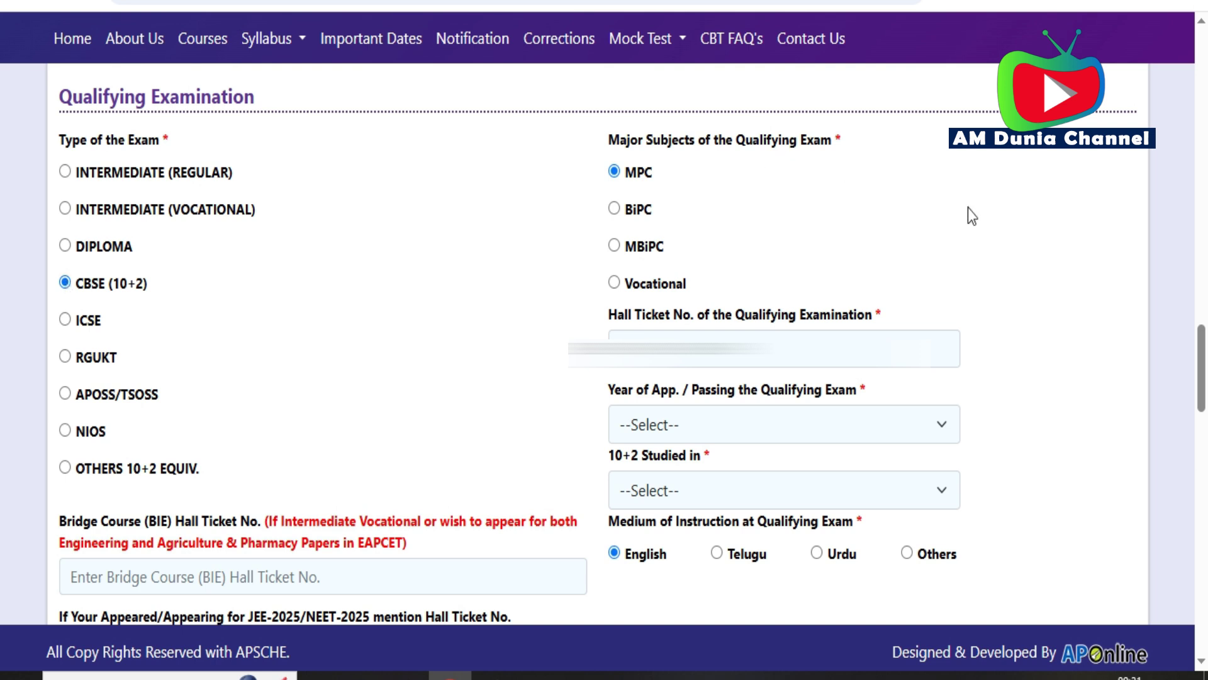
# - Choose OTHER PRIVATE JUNIOR COLLEGES in the '10+2 Studied in' dropdown
pyautogui.click(759, 493)
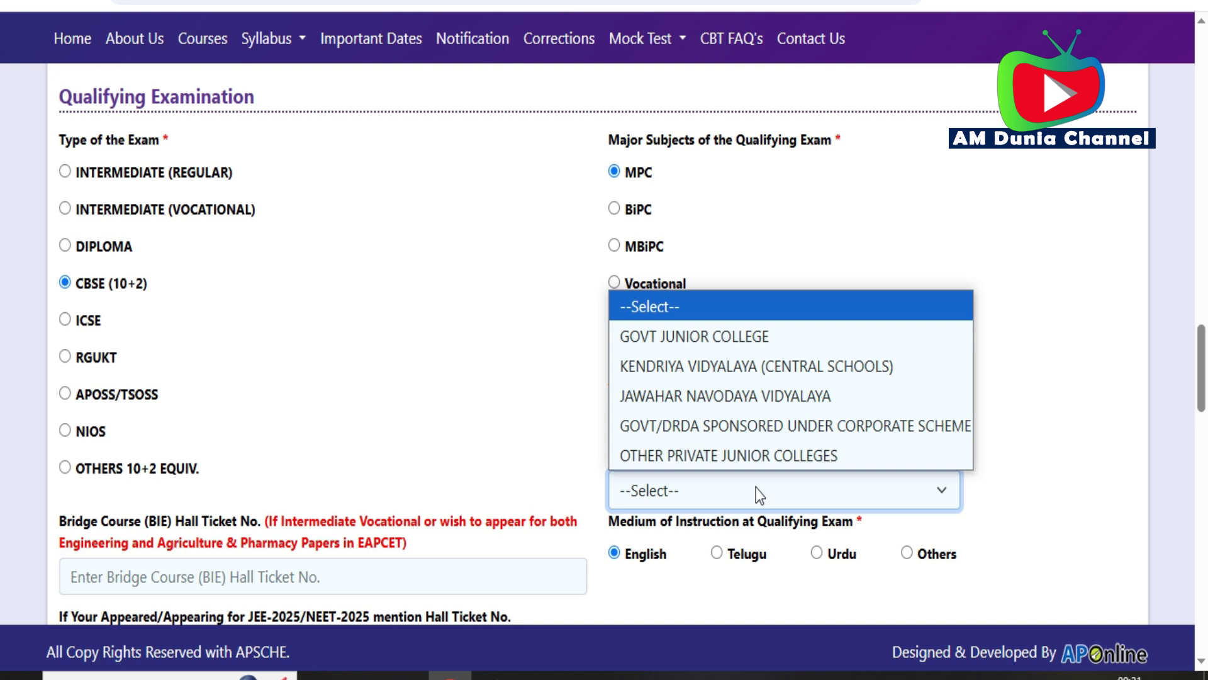
pyautogui.click(711, 456)
pyautogui.scroll(-7, 1037, 296)
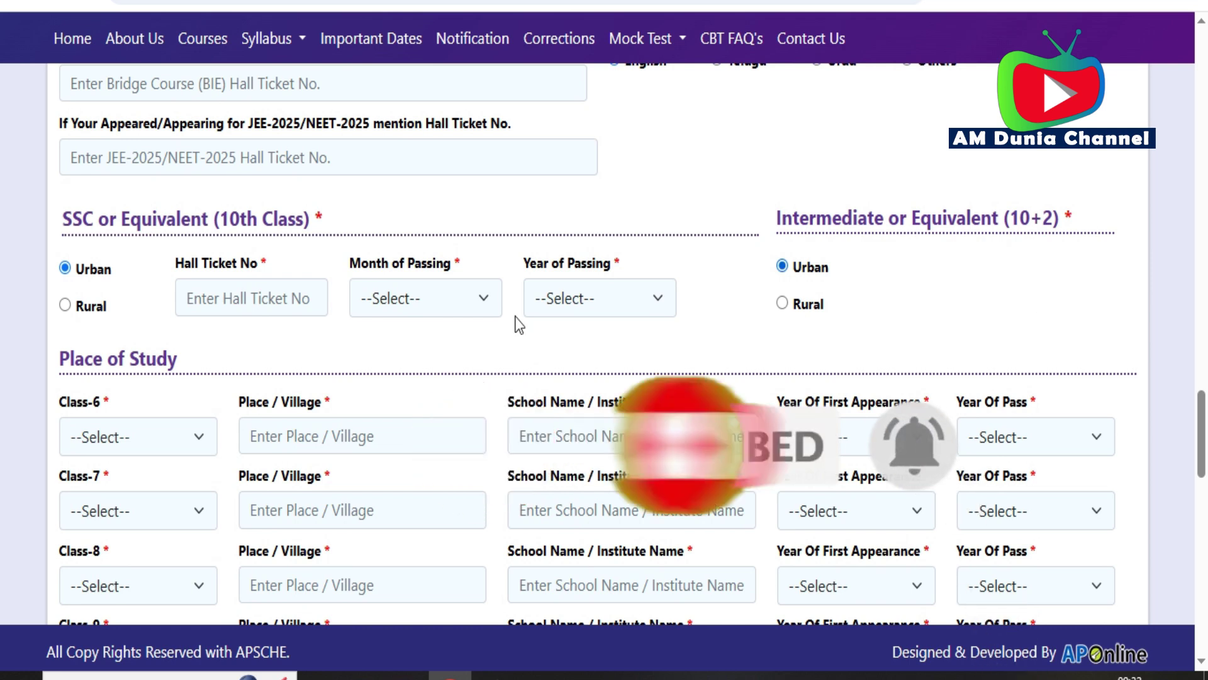
pyautogui.scroll(1, 1037, 296)
pyautogui.scroll(-1, 1038, 304)
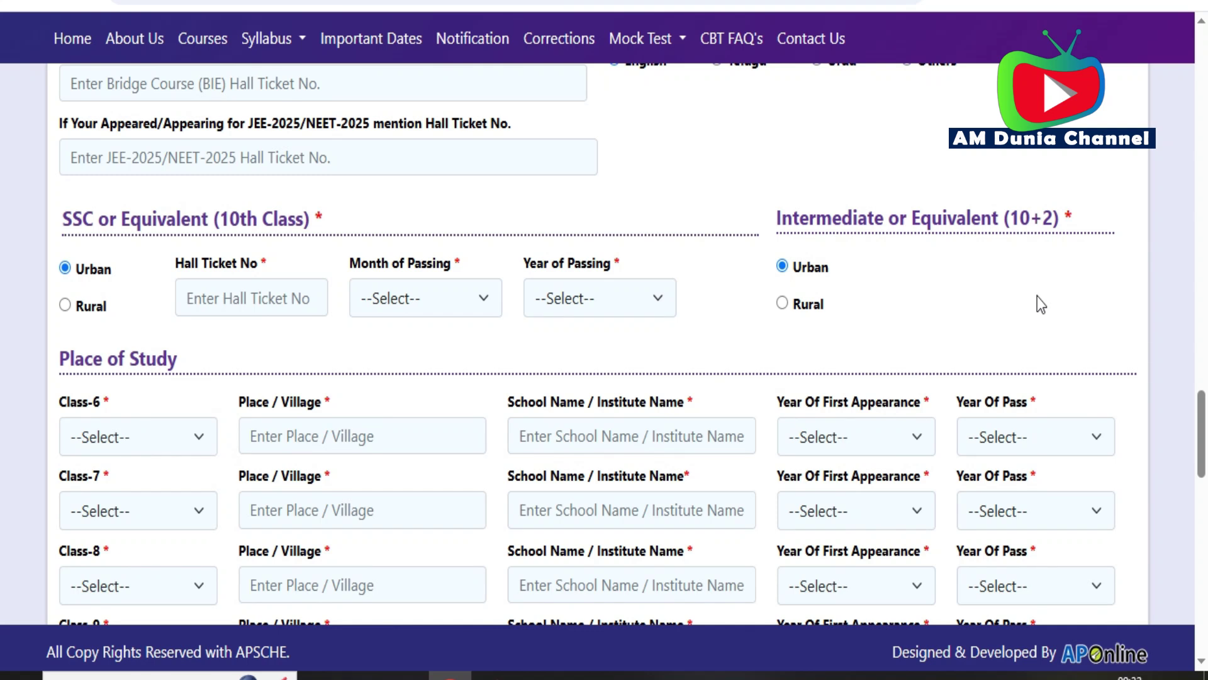
pyautogui.scroll(1, 1037, 296)
pyautogui.scroll(-1, 1037, 296)
pyautogui.scroll(-4, 1068, 264)
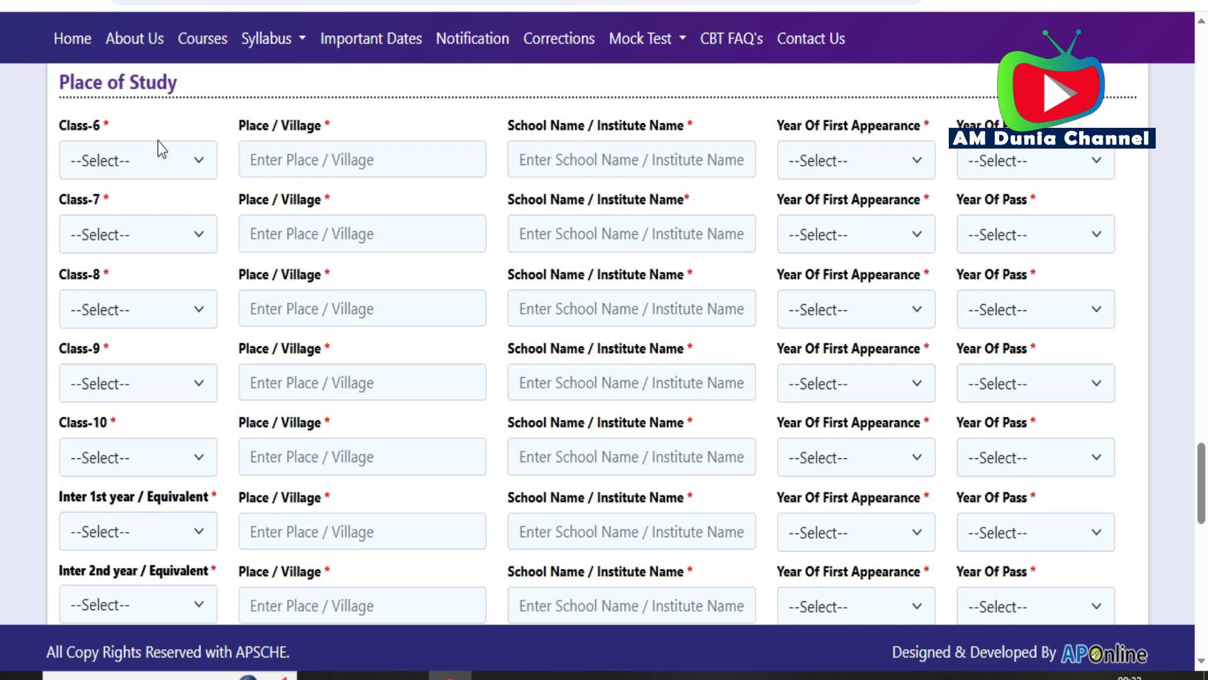
# - Set test centre Preference 1 to YSR - Proddatur
pyautogui.scroll(-8, 158, 139)
pyautogui.scroll(-1, 1081, 127)
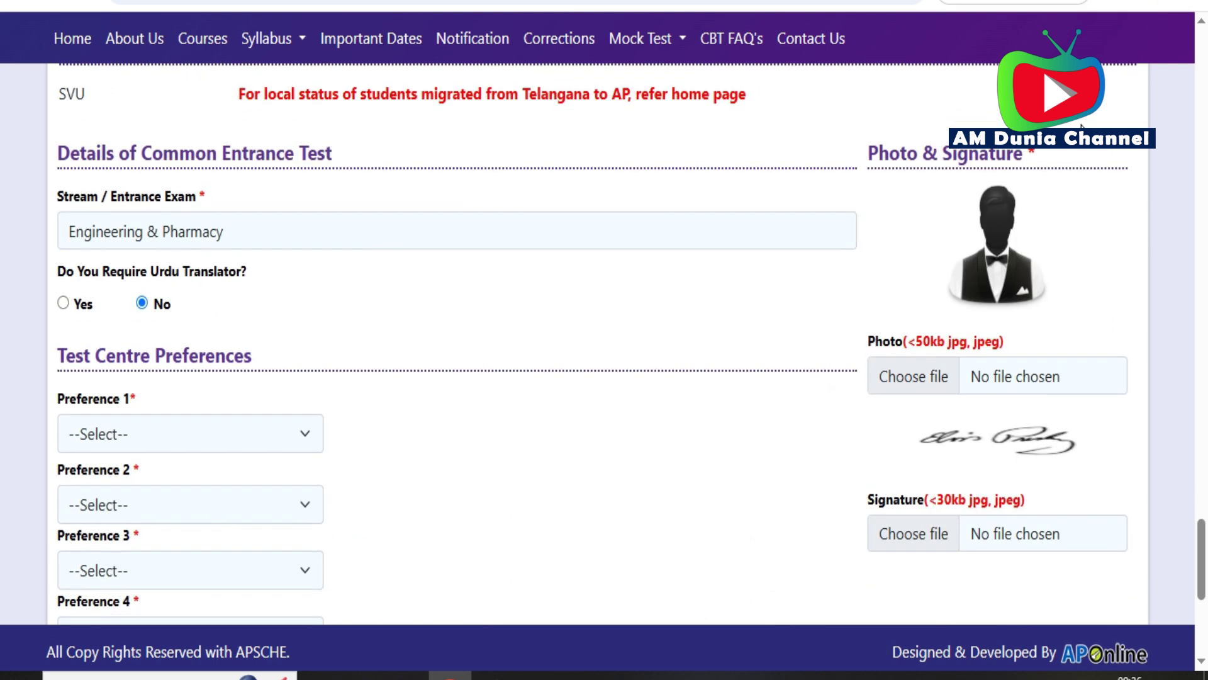
pyautogui.scroll(-2, 1082, 127)
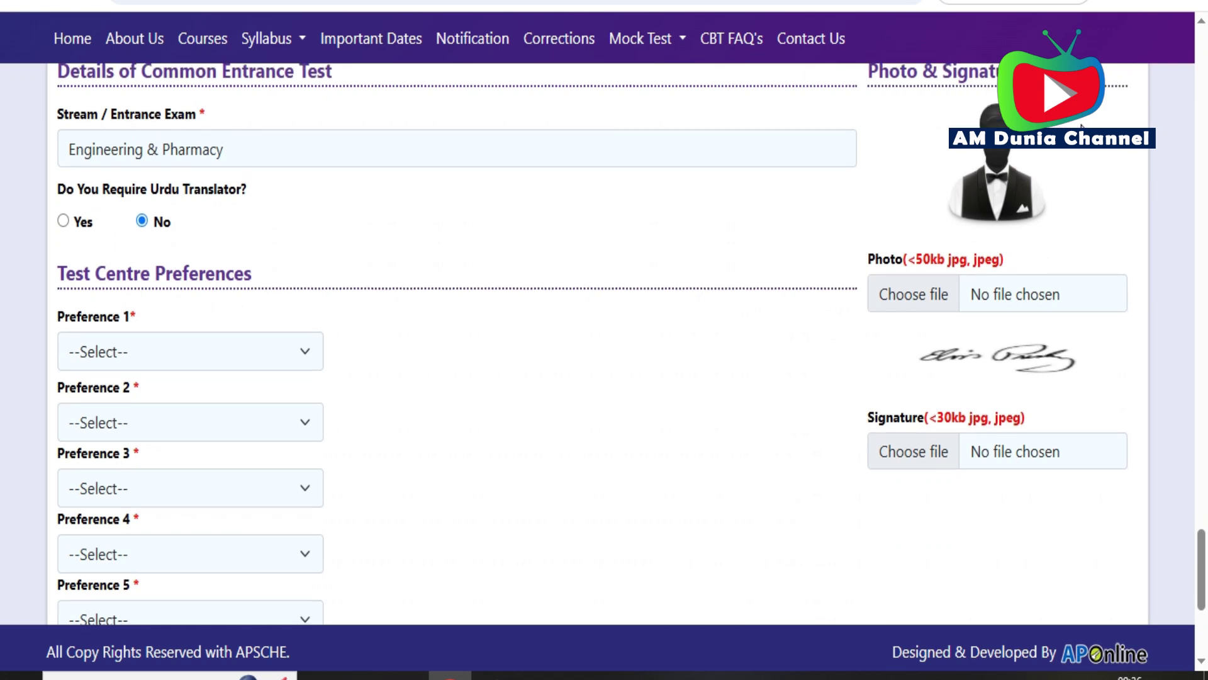
pyautogui.scroll(1, 1081, 126)
pyautogui.click(235, 391)
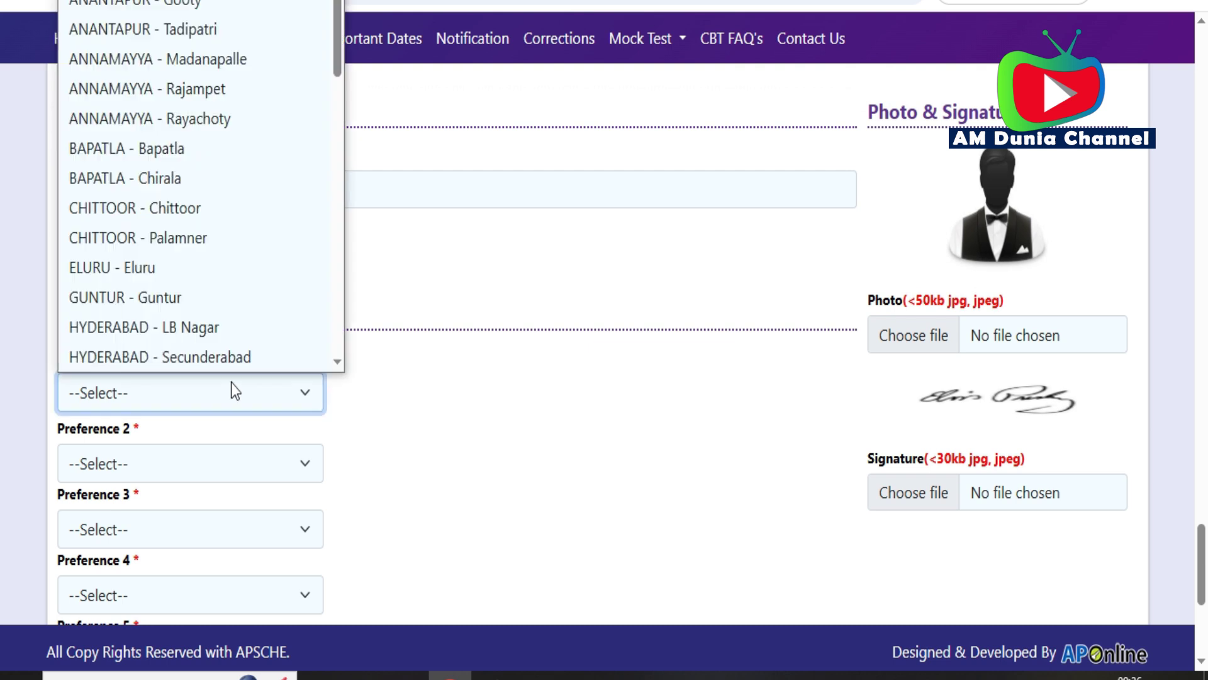
pyautogui.press('p')
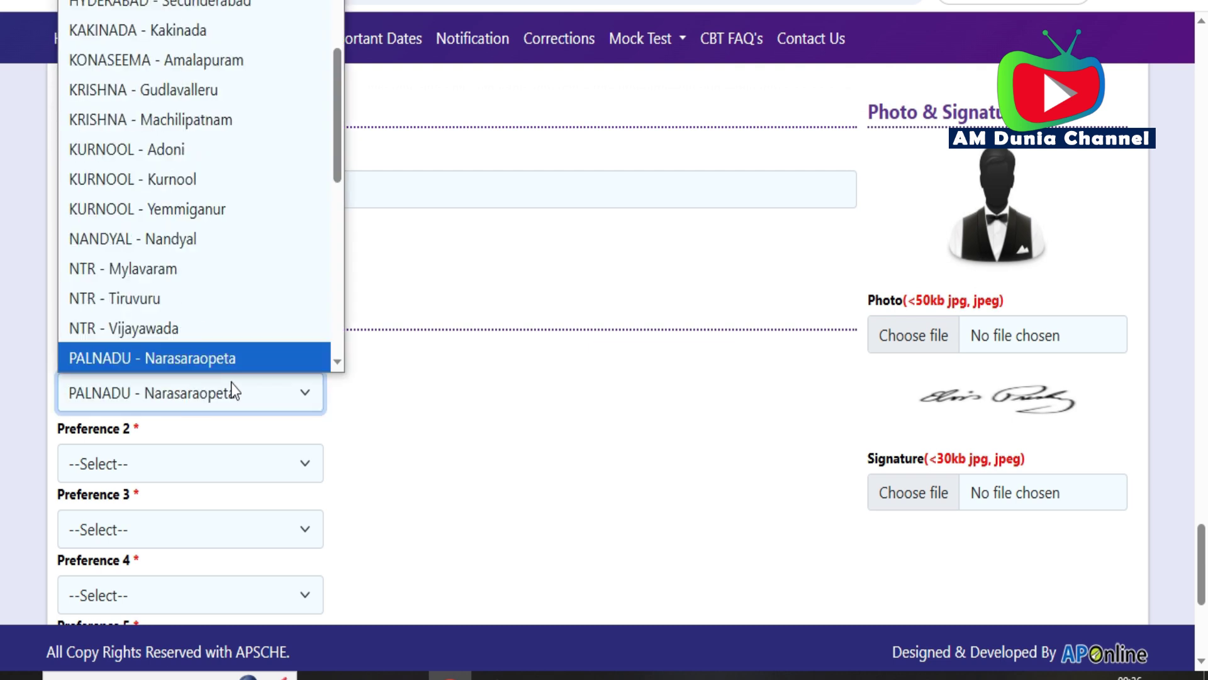
pyautogui.press('p')
pyautogui.press('p')
pyautogui.press('p')
pyautogui.press('Down')
pyautogui.press('Down')
pyautogui.press('Down')
pyautogui.press('Down')
pyautogui.press('Down')
pyautogui.press('Down')
pyautogui.press('Down')
pyautogui.press('Down')
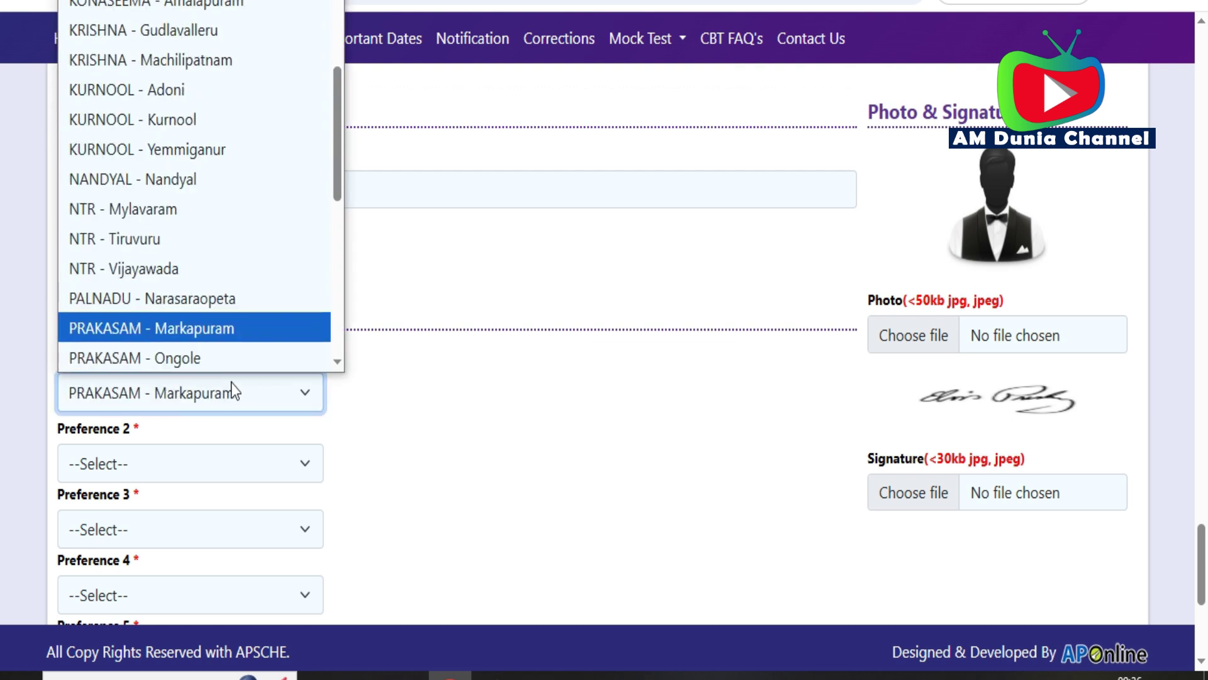
pyautogui.press('Down')
pyautogui.press('Down')
pyautogui.press('Down')
pyautogui.press('Down')
pyautogui.press('Down')
pyautogui.press('Down')
pyautogui.press('Down')
pyautogui.press('Down')
pyautogui.press('Down')
pyautogui.press('Down')
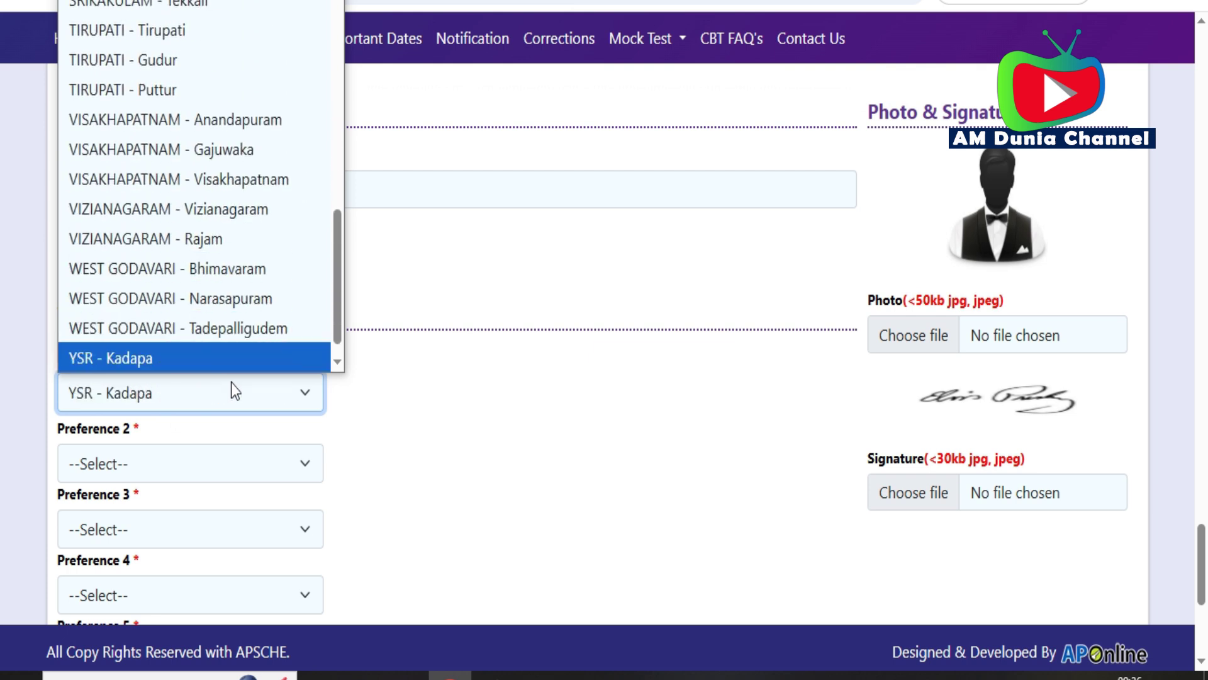
pyautogui.press('Down')
pyautogui.press('Return')
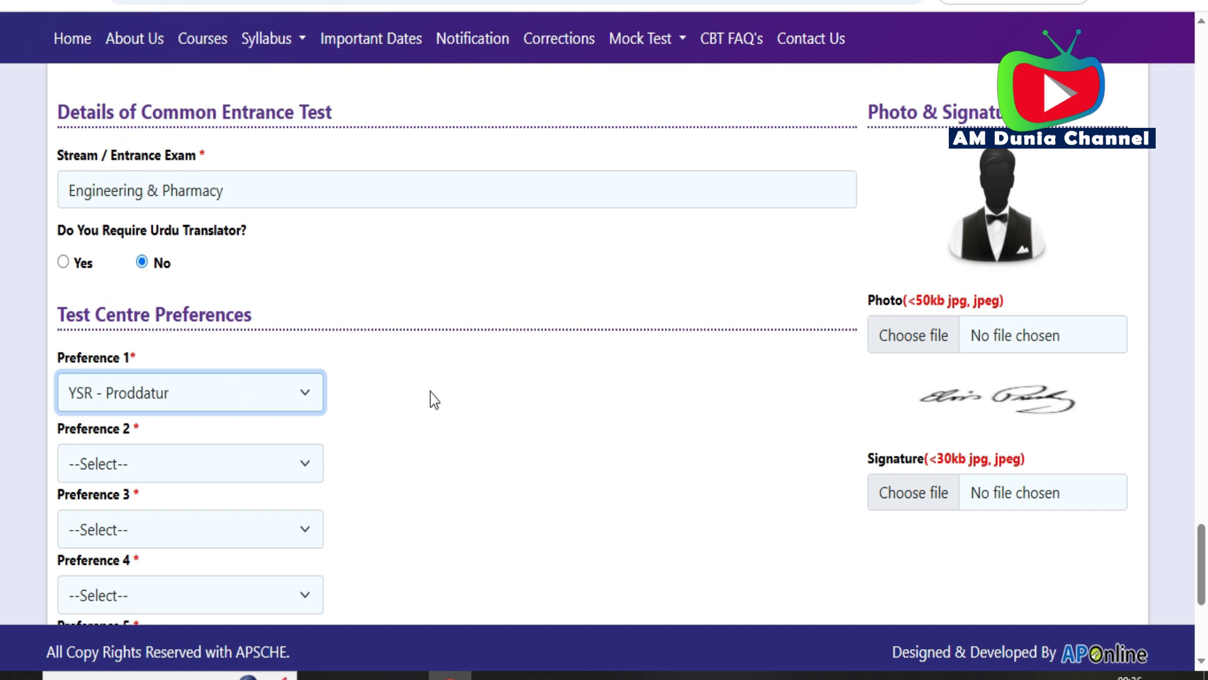
# - Set test centre Preference 2 to YSR - Kadapa
pyautogui.scroll(20, 434, 396)
pyautogui.scroll(-15, 440, 395)
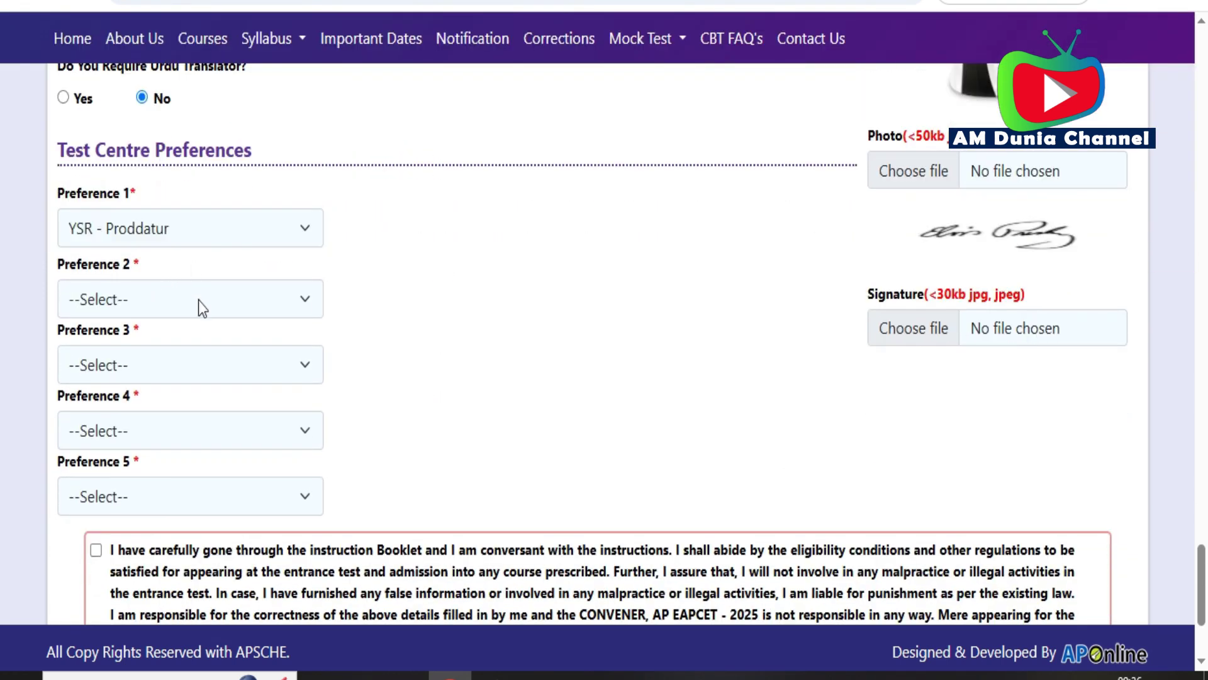
pyautogui.click(198, 301)
pyautogui.press('y')
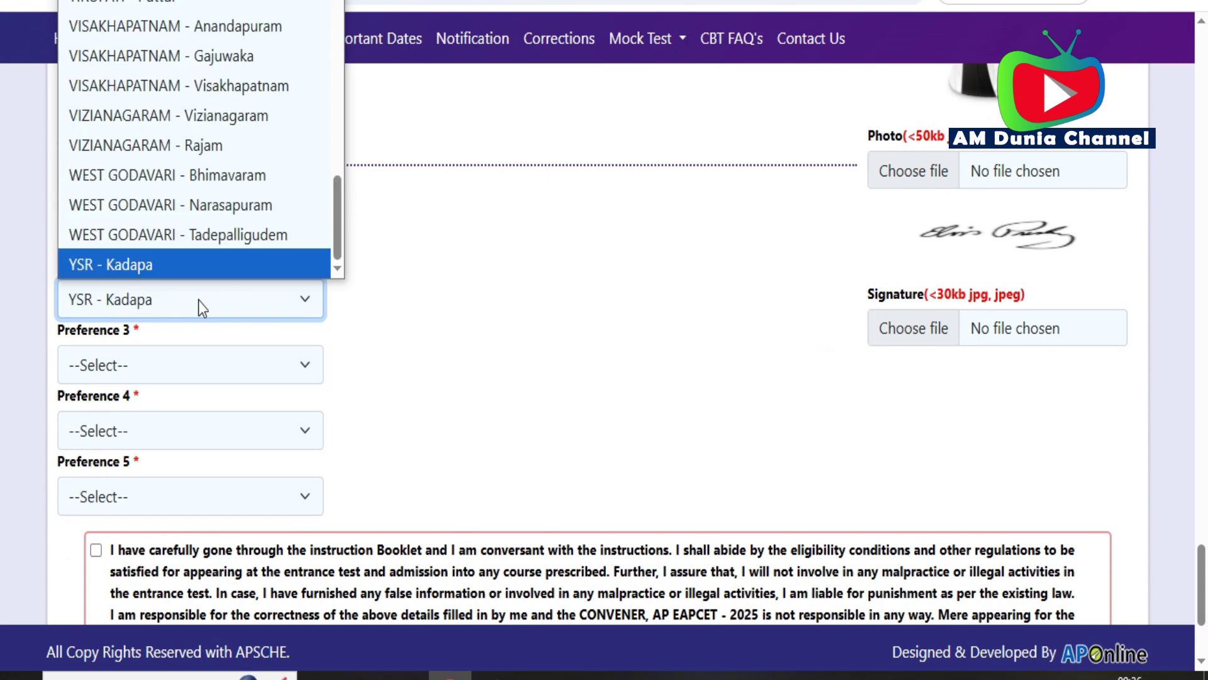
pyautogui.press('Return')
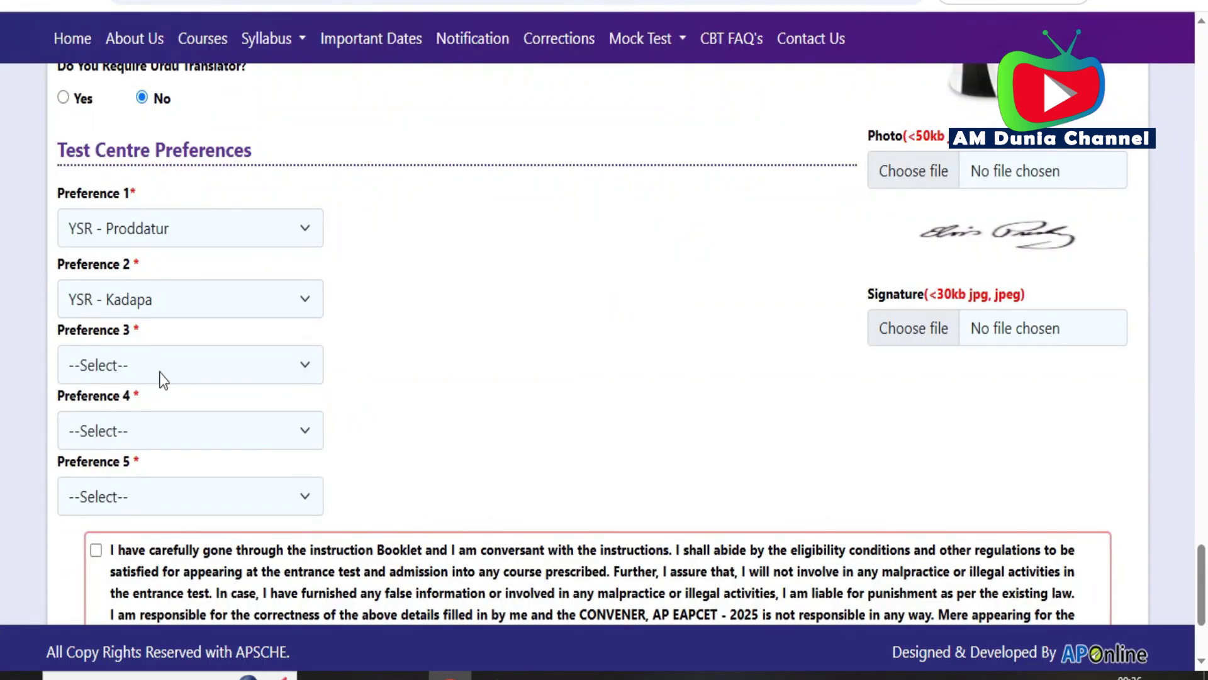
# - Set Preference 3 to KURNOOL - Kurnool and Preference 4 to ANNAMAYYA - Madanapalle
pyautogui.click(192, 367)
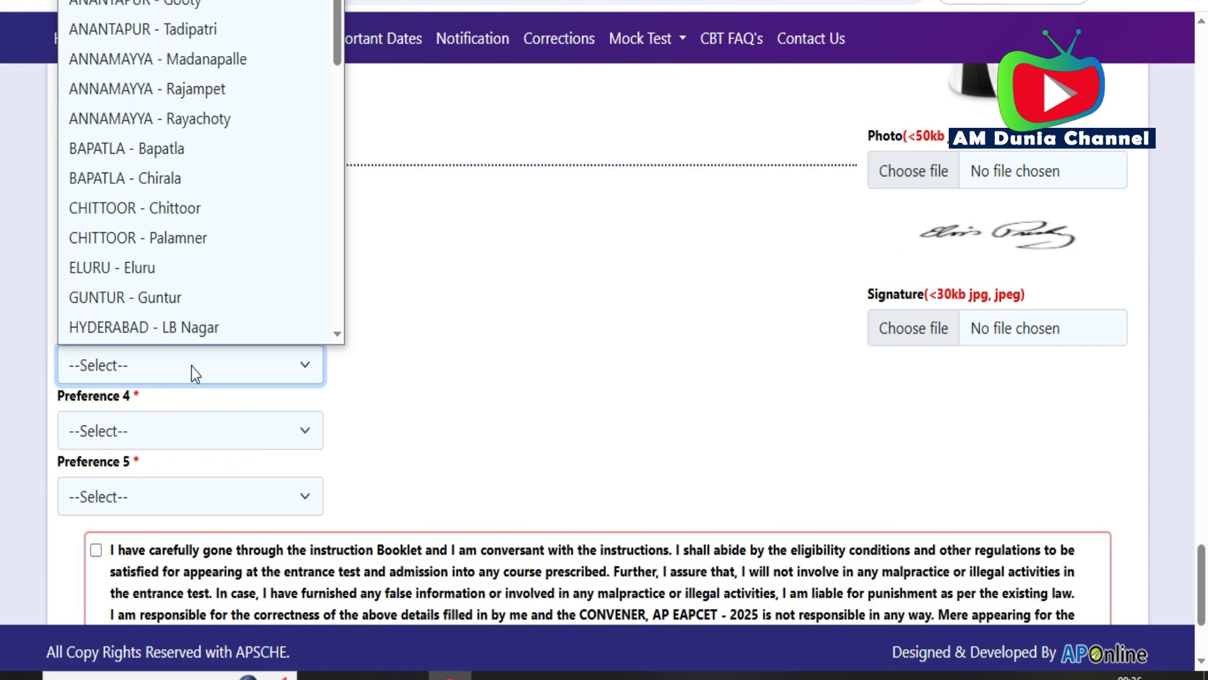
pyautogui.press('k')
pyautogui.press('Down')
pyautogui.press('Down')
pyautogui.press('Down')
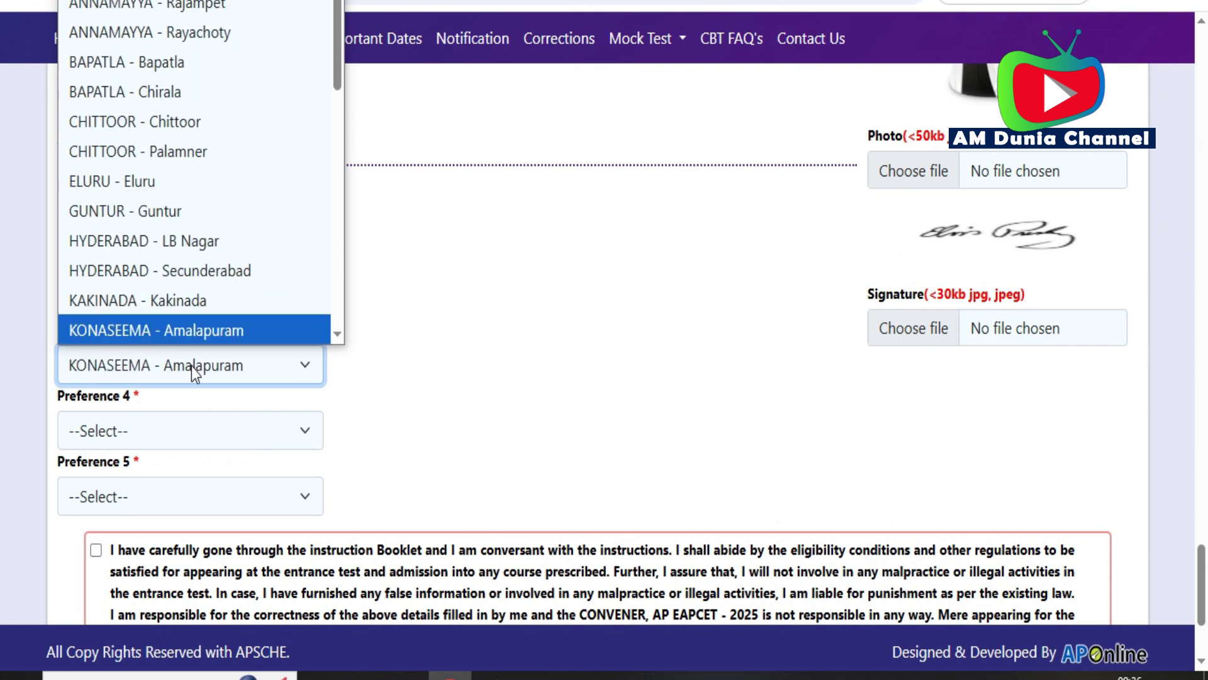
pyautogui.press('Down')
pyautogui.press('Down')
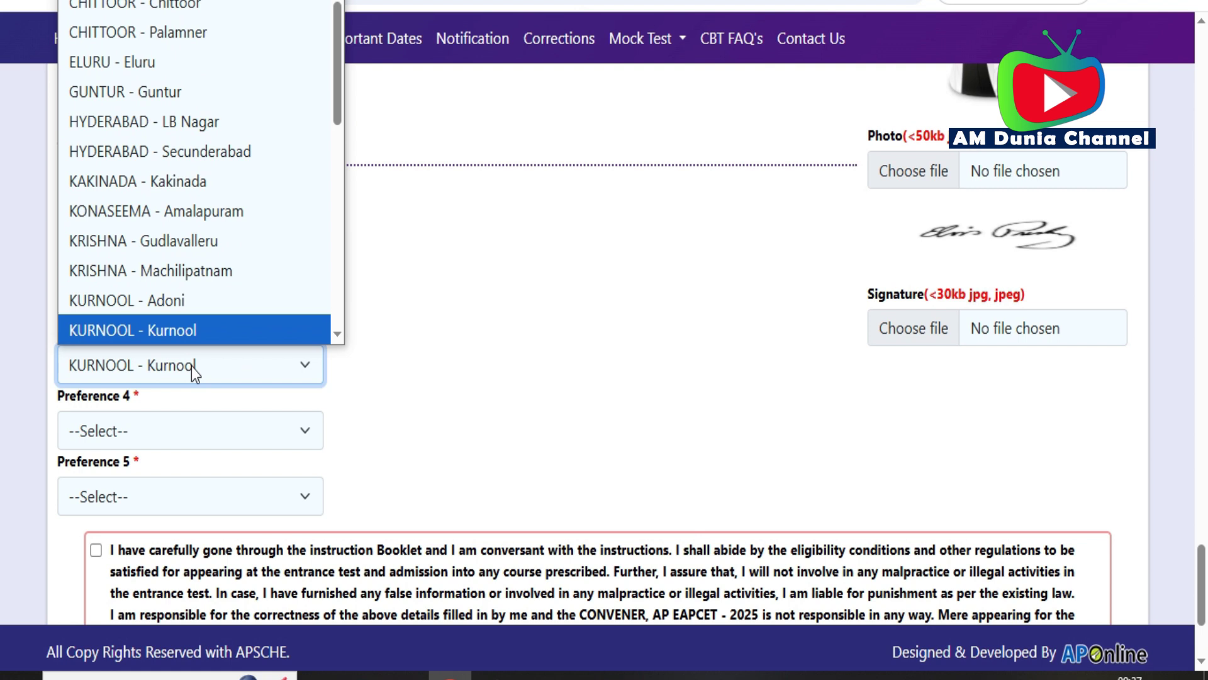
pyautogui.click(171, 443)
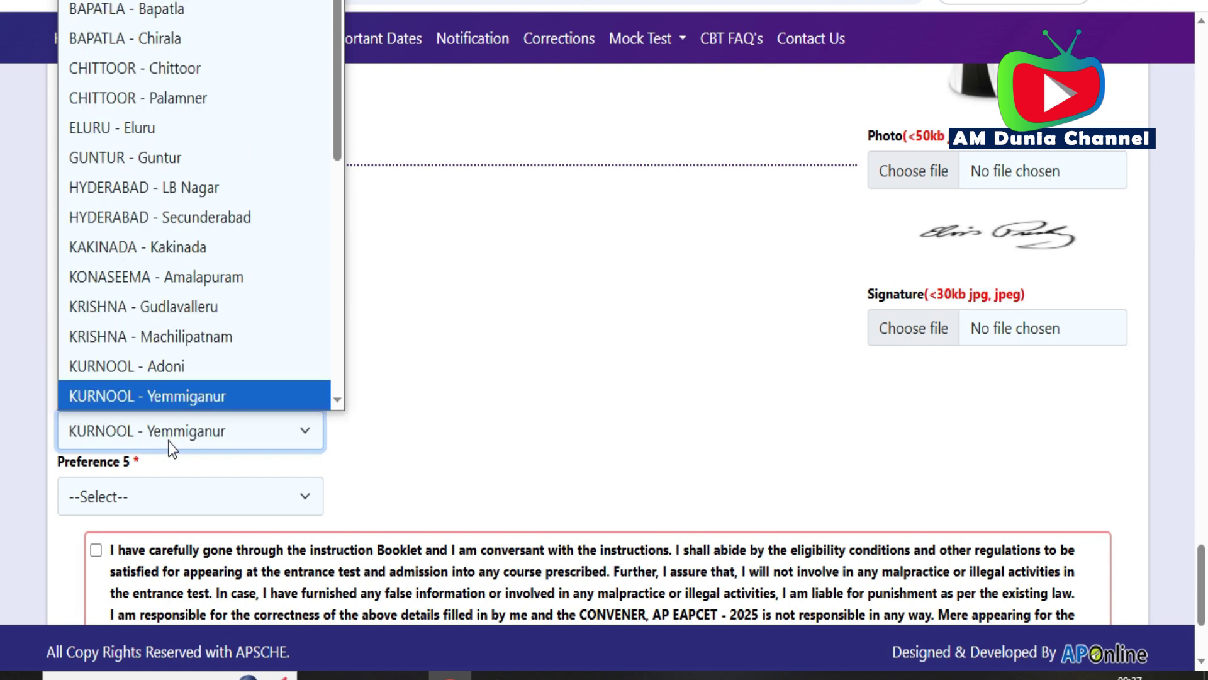
pyautogui.press('k')
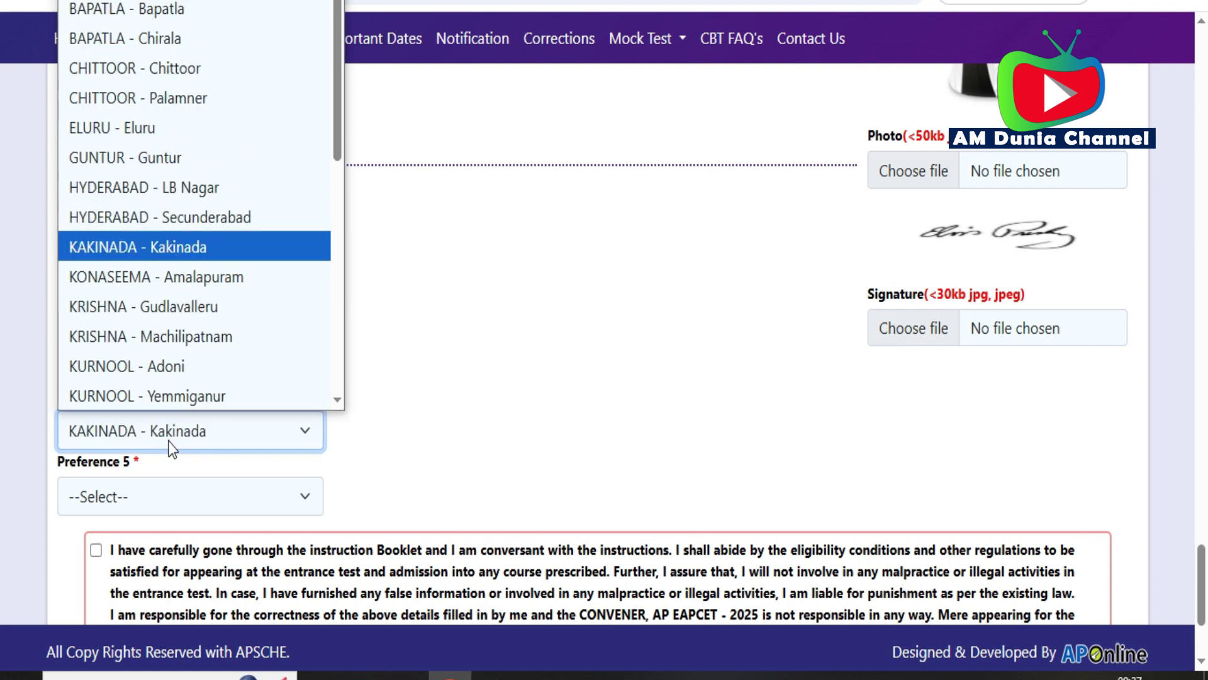
pyautogui.press('a')
pyautogui.press('a')
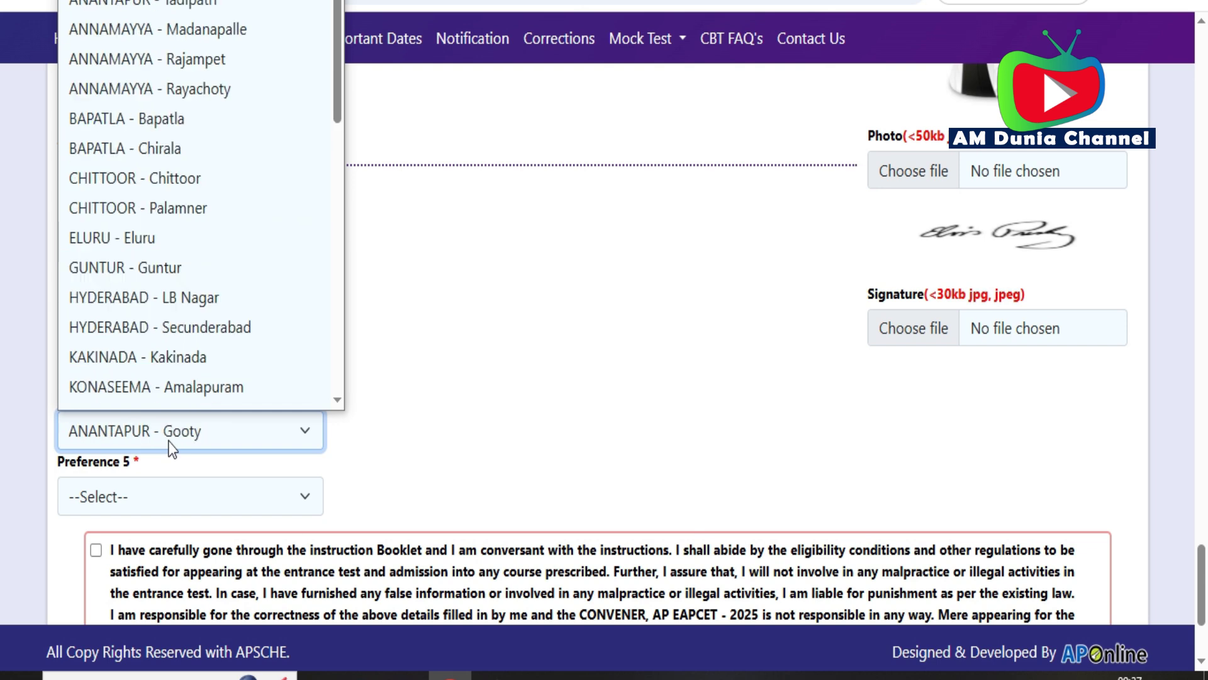
pyautogui.press('a')
pyautogui.press('a')
pyautogui.scroll(3, 571, 454)
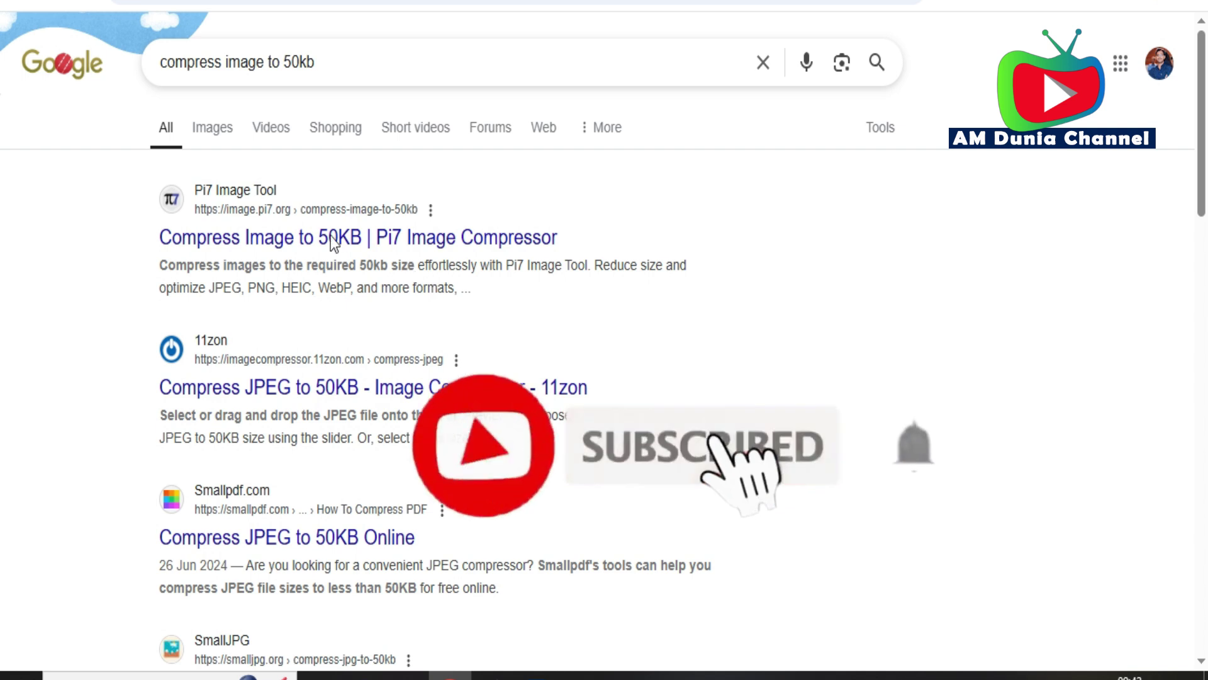
# - Open Pi7 Image Tool's Compress Image to 50KB page, then preview the filled application
pyautogui.click(330, 237)
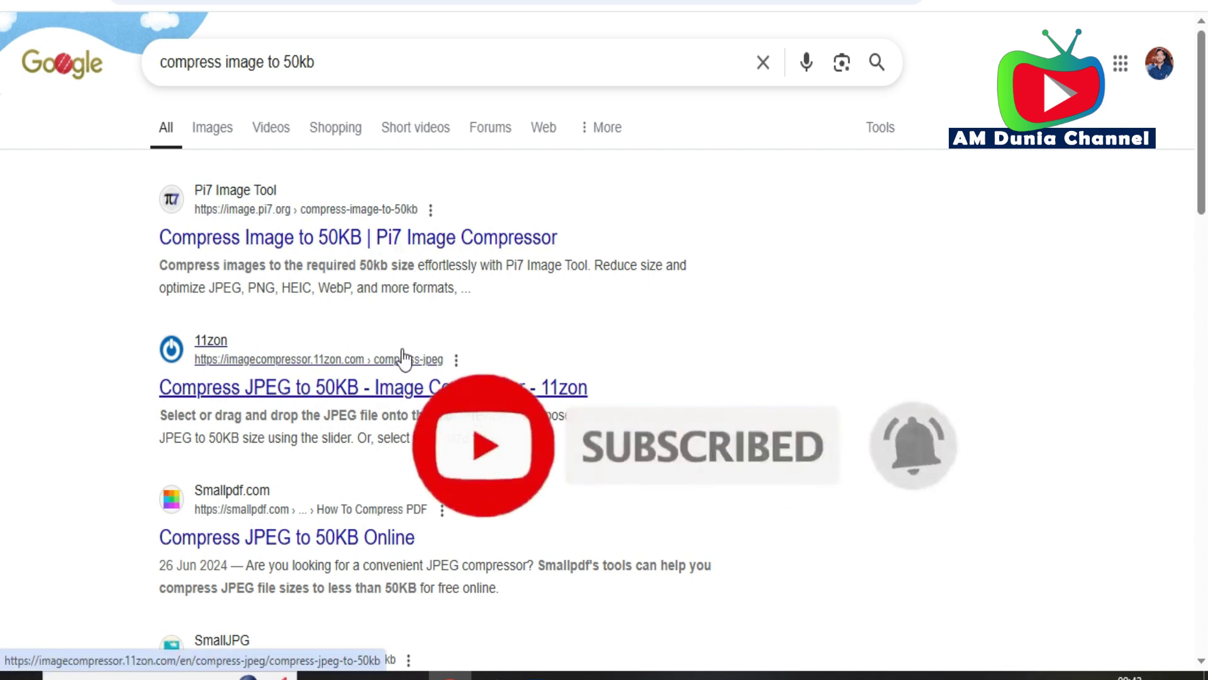
pyautogui.click(335, 247)
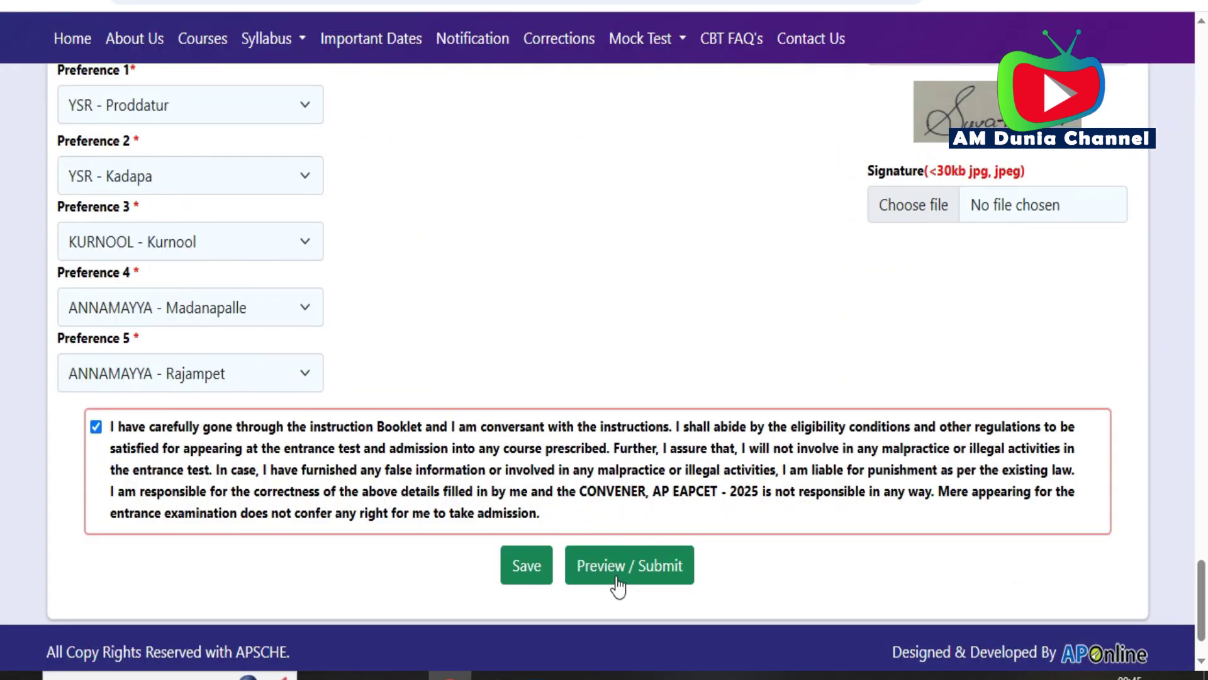
pyautogui.click(613, 575)
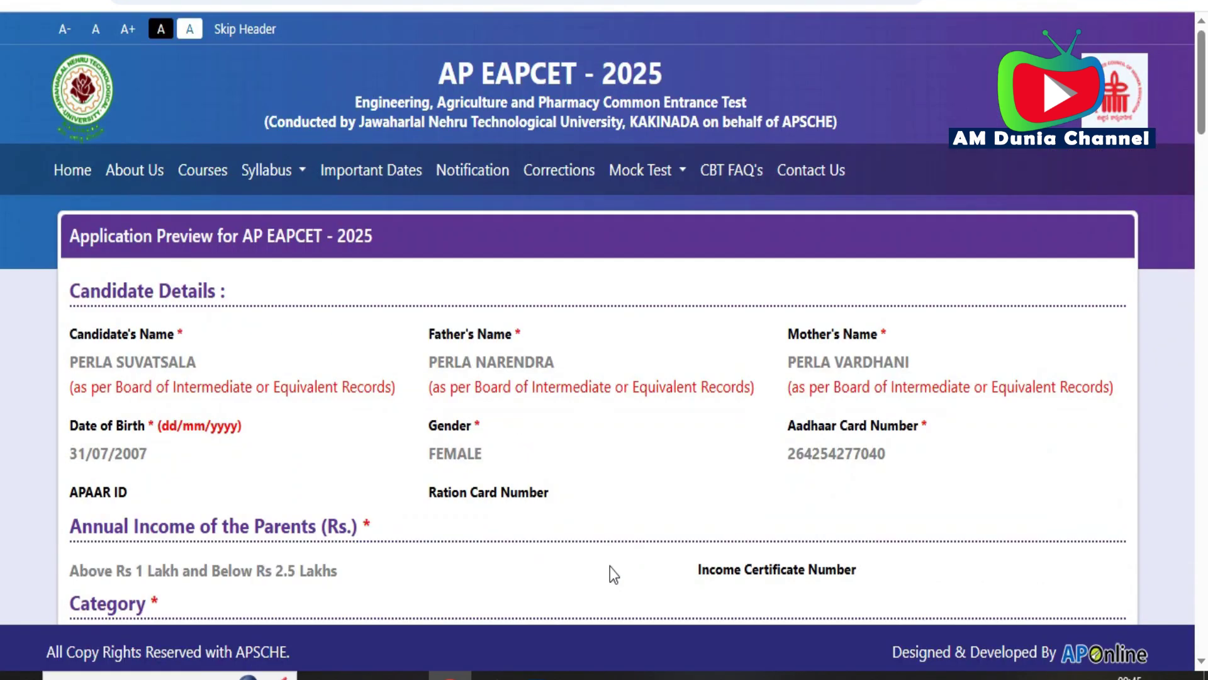
# - Scroll down the Application Preview past candidate details, parents' annual income and category sections
pyautogui.scroll(-15, 603, 316)
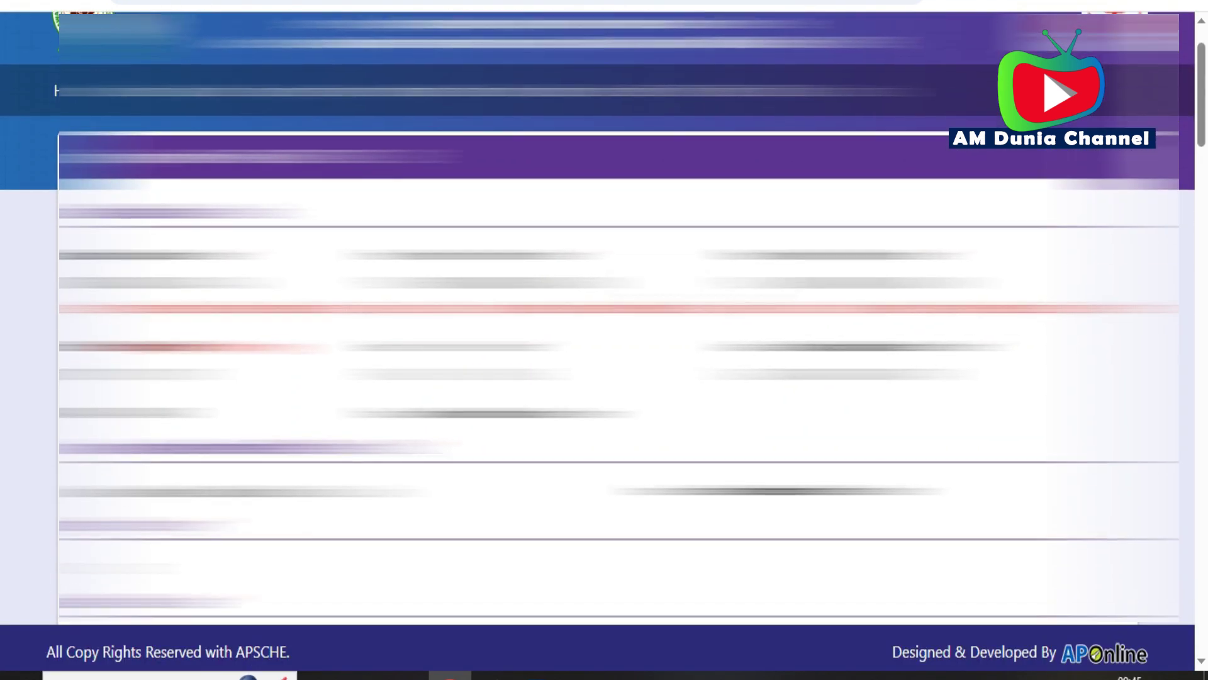
pyautogui.scroll(-10, 603, 316)
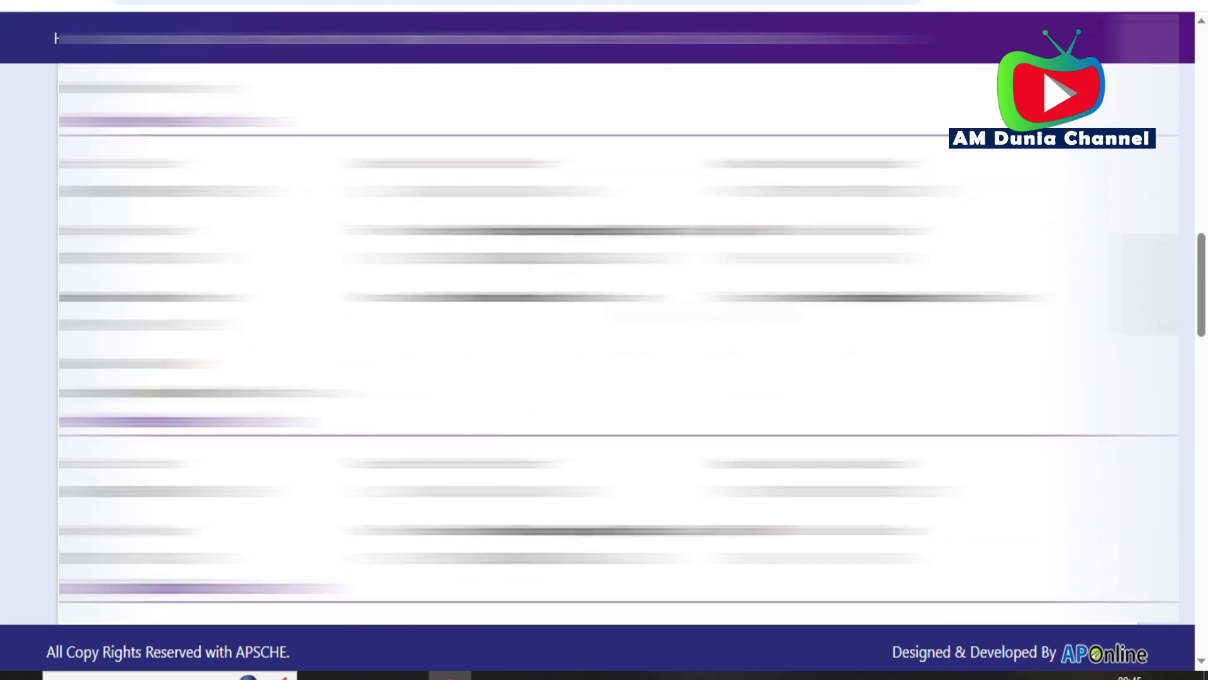
pyautogui.scroll(-10, 603, 316)
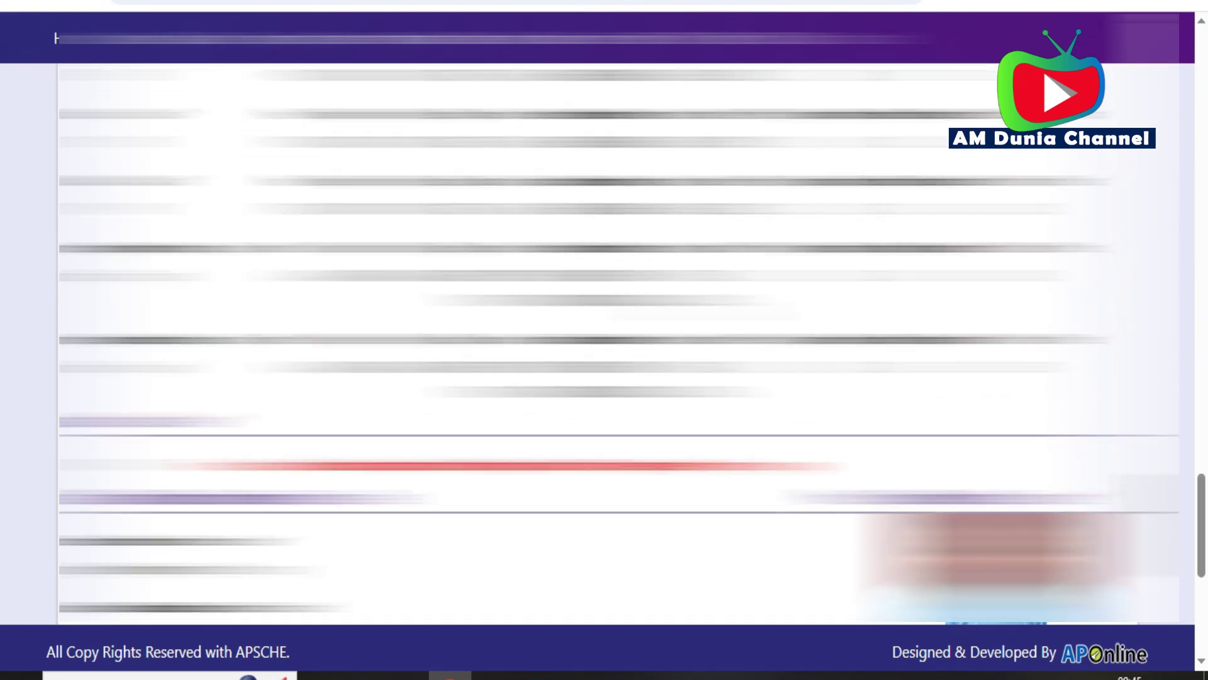